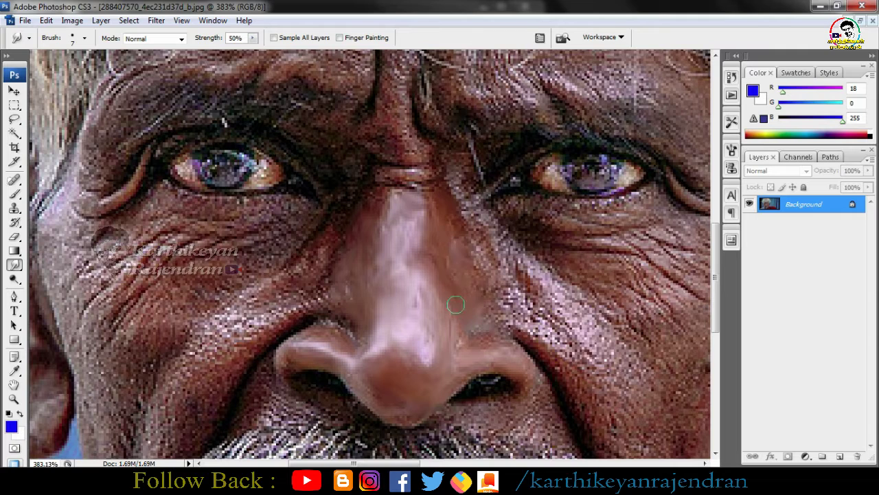
# Smudge the skin from the right side of the nose into the cheek, and configure 76% strength with a soft 20 px brush.
pyautogui.moveTo(483, 220)
pyautogui.mouseDown()
pyautogui.moveTo(493, 242)
pyautogui.moveTo(484, 272)
pyautogui.moveTo(492, 254)
pyautogui.moveTo(521, 258)
pyautogui.moveTo(549, 295)
pyautogui.moveTo(512, 270)
pyautogui.moveTo(495, 306)
pyautogui.moveTo(522, 327)
pyautogui.moveTo(528, 318)
pyautogui.moveTo(497, 297)
pyautogui.moveTo(517, 289)
pyautogui.moveTo(571, 351)
pyautogui.moveTo(545, 309)
pyautogui.moveTo(576, 322)
pyautogui.mouseUp()
pyautogui.click(253, 37)
pyautogui.moveTo(254, 53); pyautogui.dragTo(272, 54)
pyautogui.rightClick(301, 273)
pyautogui.moveTo(438, 386); pyautogui.dragTo(443, 432)
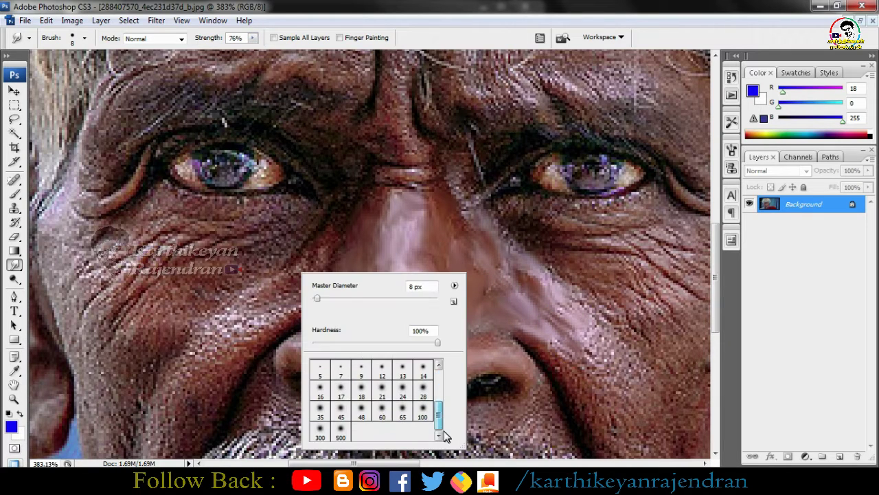
pyautogui.click(382, 410)
pyautogui.click(362, 411)
pyautogui.click(576, 347)
pyautogui.press('[')
pyautogui.press('[')
pyautogui.press('[')
# Smudge the highlight on the right cheek and the fold beside the nose, reducing the brush to about 10 px.
pyautogui.moveTo(592, 352); pyautogui.dragTo(566, 342)
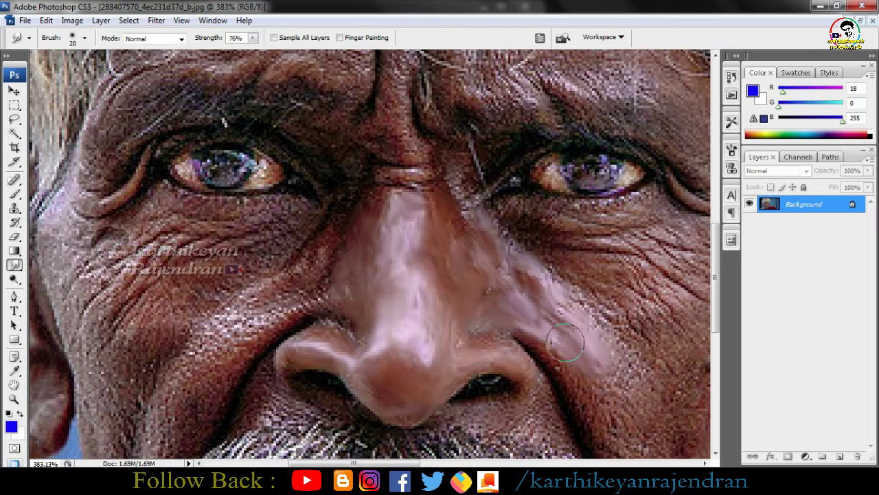
pyautogui.press('[')
pyautogui.press('space')
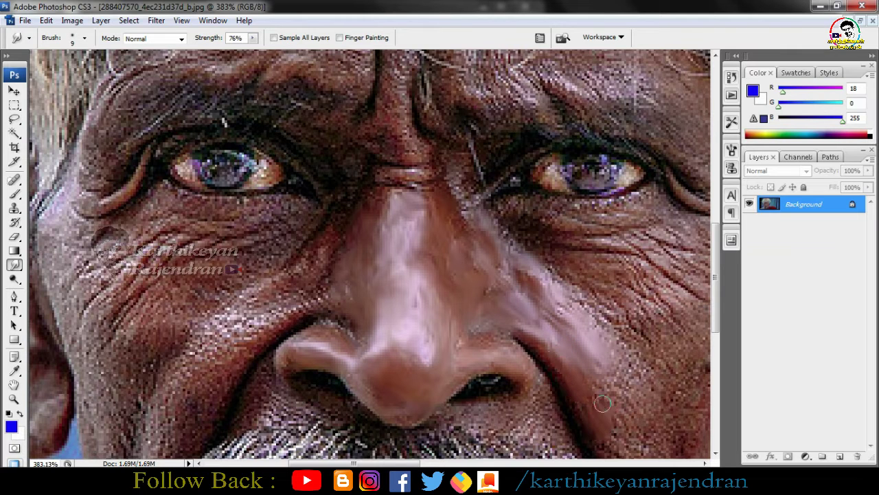
pyautogui.moveTo(574, 385); pyautogui.dragTo(254, 360)
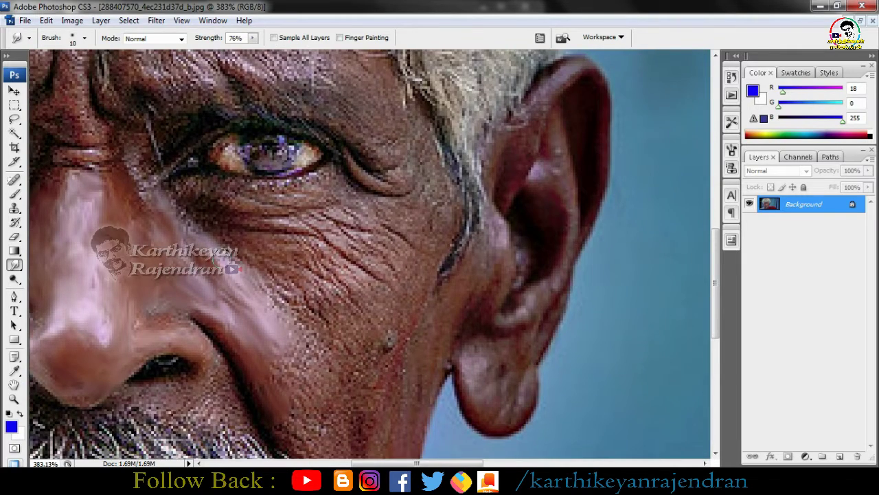
pyautogui.moveTo(230, 260)
pyautogui.mouseDown()
pyautogui.moveTo(279, 308)
pyautogui.moveTo(268, 288)
pyautogui.moveTo(290, 287)
pyautogui.moveTo(272, 277)
pyautogui.moveTo(305, 316)
pyautogui.moveTo(278, 360)
pyautogui.moveTo(276, 340)
pyautogui.moveTo(298, 361)
pyautogui.moveTo(312, 348)
pyautogui.moveTo(321, 360)
pyautogui.moveTo(279, 414)
pyautogui.mouseUp()
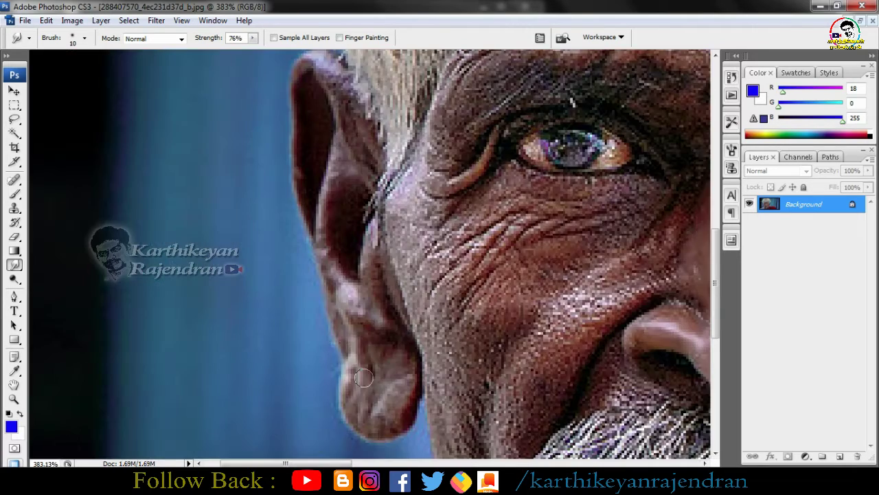
# Smudge the skin under the right eye and across the cheek to the jaw, enlarging the brush to 15 px.
pyautogui.press('z')
pyautogui.rightClick(328, 341)
pyautogui.click(345, 352)
pyautogui.click(362, 361)
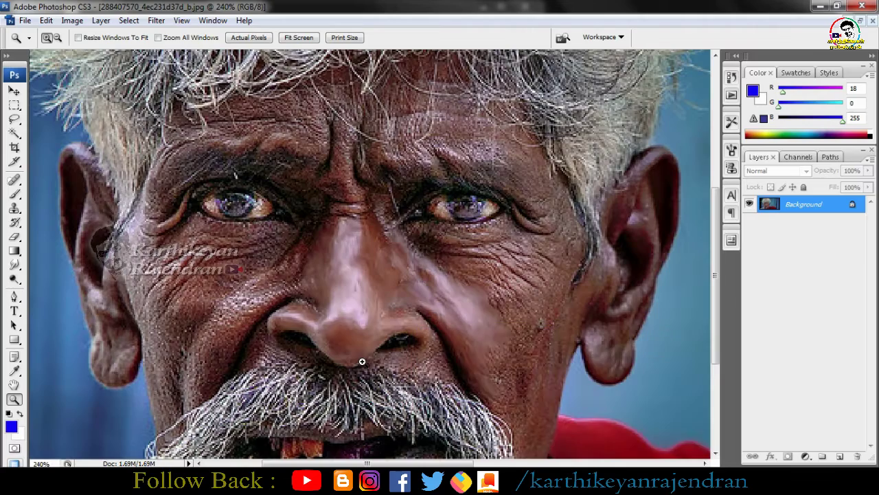
pyautogui.press('r')
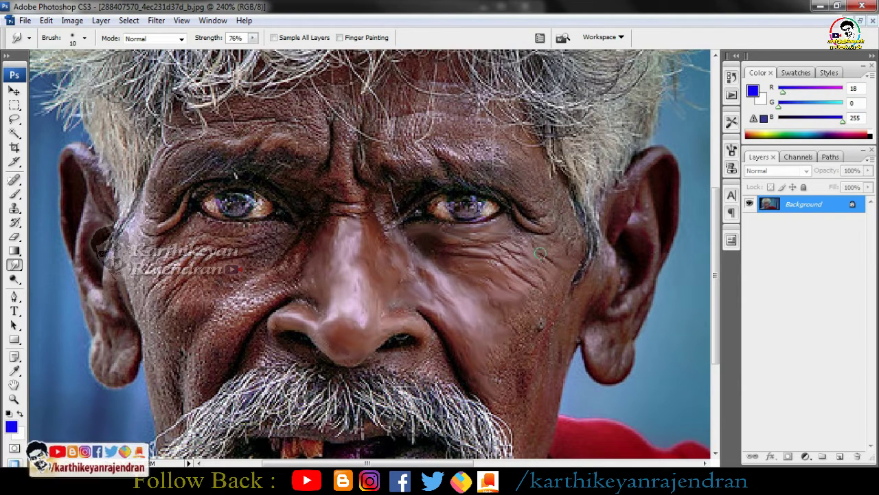
pyautogui.press(']')
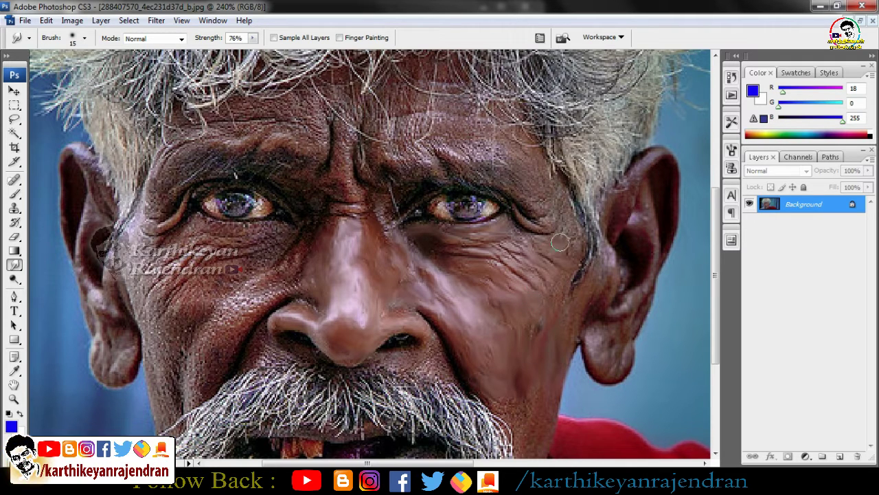
# Smudge the eyelid, outer-corner wrinkles and lower brow around the right eye with a small 6 to 7 px brush.
pyautogui.press('z')
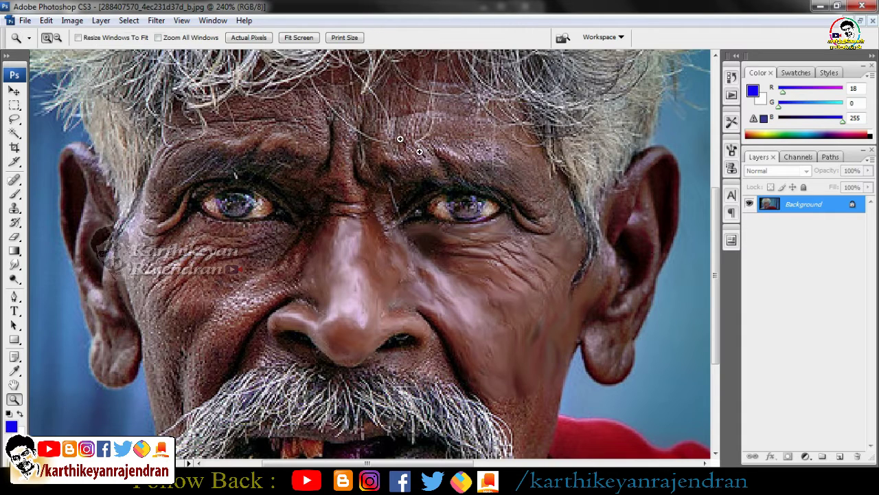
pyautogui.moveTo(419, 151); pyautogui.dragTo(598, 305)
pyautogui.press('r')
pyautogui.moveTo(326, 247)
pyautogui.mouseDown()
pyautogui.moveTo(351, 255)
pyautogui.moveTo(361, 230)
pyautogui.moveTo(326, 240)
pyautogui.moveTo(336, 252)
pyautogui.moveTo(365, 244)
pyautogui.mouseUp()
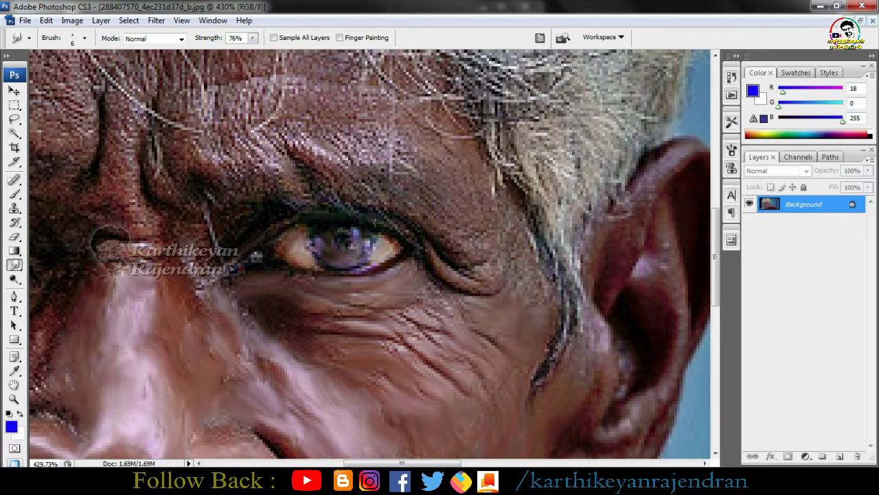
pyautogui.moveTo(440, 276); pyautogui.dragTo(489, 295)
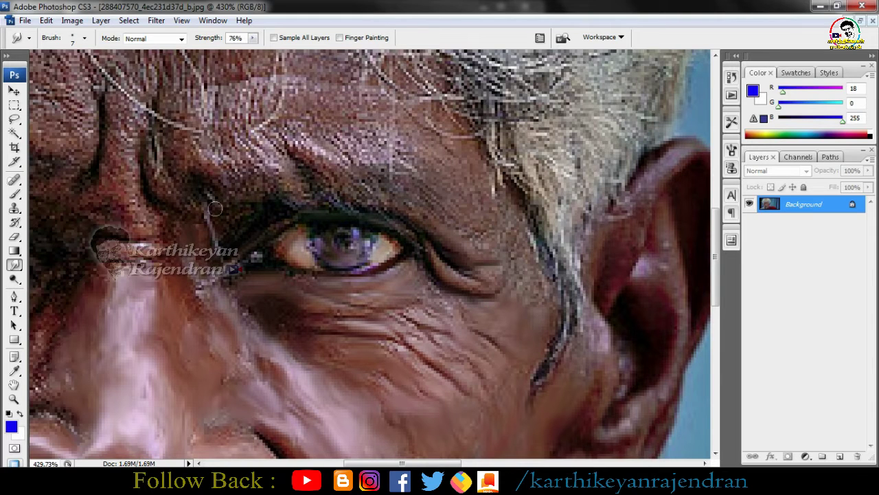
pyautogui.moveTo(215, 208)
pyautogui.mouseDown()
pyautogui.moveTo(267, 183)
pyautogui.moveTo(243, 205)
pyautogui.moveTo(241, 222)
pyautogui.moveTo(173, 191)
pyautogui.moveTo(189, 183)
pyautogui.moveTo(168, 204)
pyautogui.moveTo(173, 224)
pyautogui.moveTo(209, 181)
pyautogui.moveTo(275, 175)
pyautogui.moveTo(326, 192)
pyautogui.moveTo(301, 201)
pyautogui.moveTo(349, 203)
pyautogui.mouseUp()
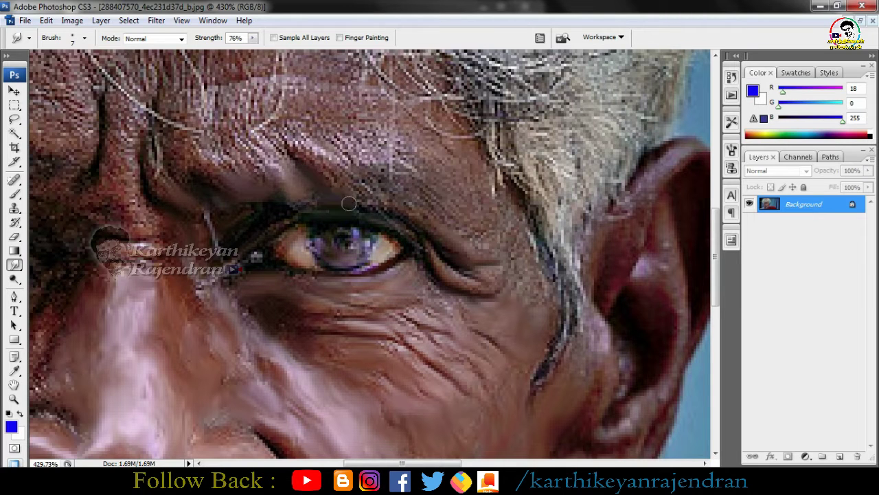
# Smudge the skin and folds between the eyebrows down to the bridge of the nose with the 7 px brush.
pyautogui.press('space')
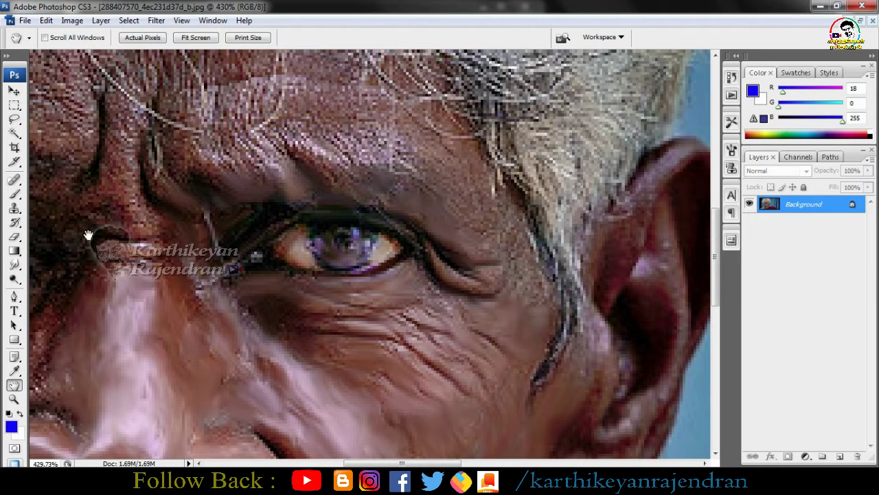
pyautogui.moveTo(102, 156)
pyautogui.mouseDown()
pyautogui.moveTo(241, 184)
pyautogui.moveTo(267, 169)
pyautogui.mouseUp()
pyautogui.moveTo(255, 219)
pyautogui.mouseDown()
pyautogui.moveTo(225, 222)
pyautogui.moveTo(253, 256)
pyautogui.moveTo(269, 236)
pyautogui.moveTo(288, 257)
pyautogui.mouseUp()
pyautogui.moveTo(212, 305); pyautogui.dragTo(199, 312)
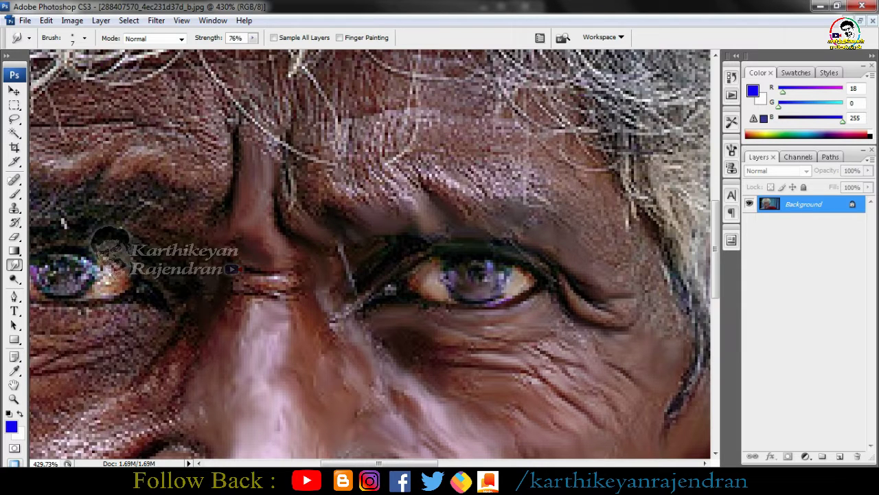
# Smudge the wrinkles under the left eye and the upper left cheek with a 7 to 9 px brush.
pyautogui.moveTo(175, 348); pyautogui.dragTo(389, 313)
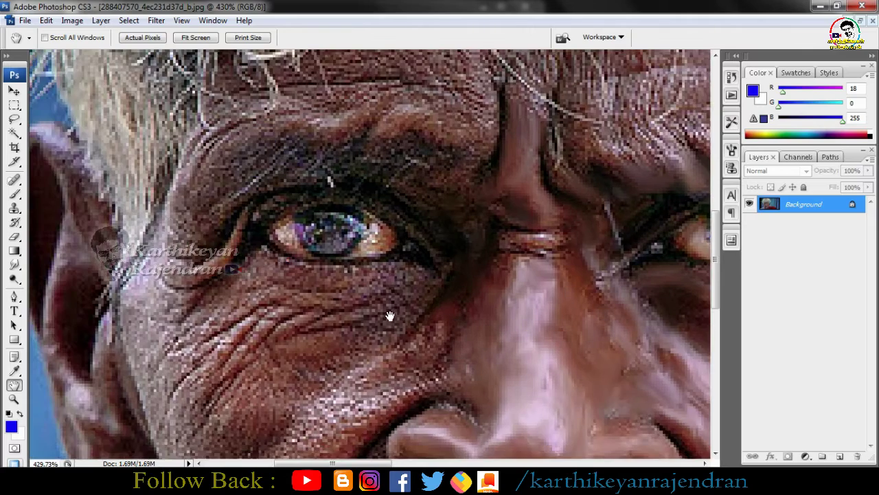
pyautogui.moveTo(324, 278)
pyautogui.mouseDown()
pyautogui.moveTo(394, 275)
pyautogui.moveTo(440, 286)
pyautogui.moveTo(311, 295)
pyautogui.moveTo(273, 277)
pyautogui.moveTo(231, 280)
pyautogui.moveTo(234, 316)
pyautogui.moveTo(218, 311)
pyautogui.moveTo(254, 318)
pyautogui.moveTo(222, 335)
pyautogui.moveTo(275, 317)
pyautogui.mouseUp()
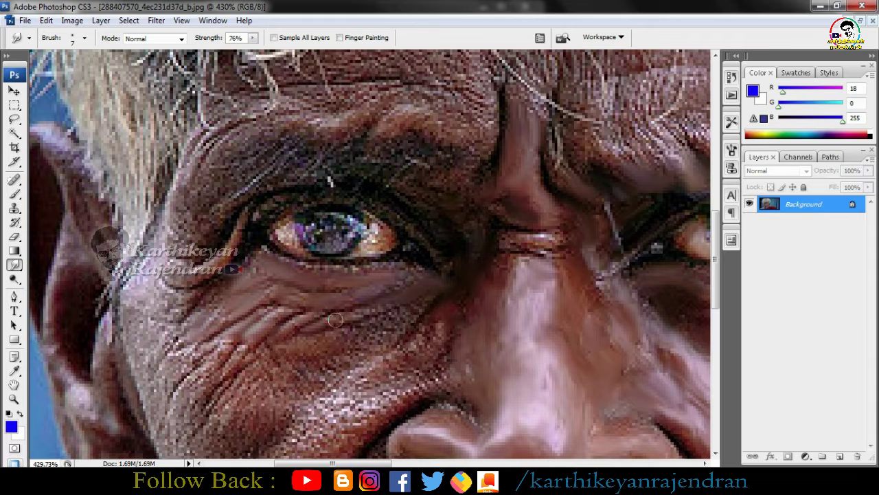
pyautogui.moveTo(336, 319); pyautogui.dragTo(406, 314)
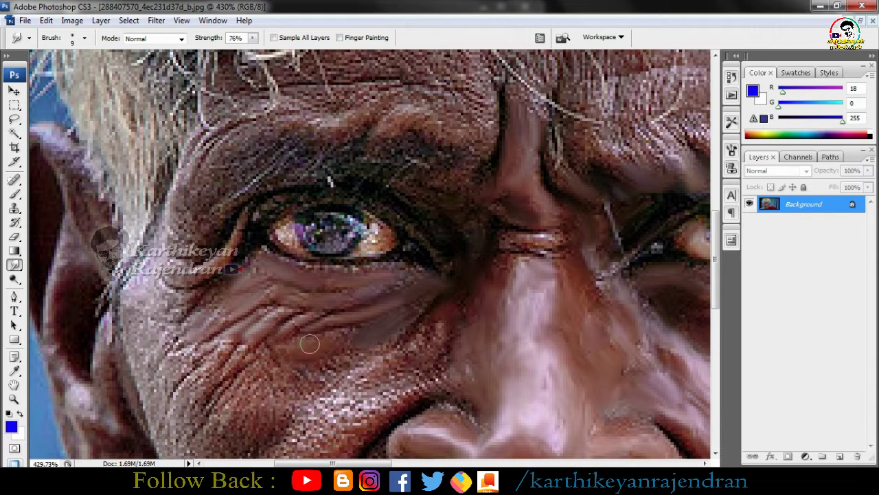
pyautogui.moveTo(309, 344)
pyautogui.mouseDown()
pyautogui.moveTo(277, 369)
pyautogui.moveTo(260, 352)
pyautogui.moveTo(226, 406)
pyautogui.moveTo(246, 431)
pyautogui.moveTo(257, 393)
pyautogui.moveTo(299, 407)
pyautogui.moveTo(336, 361)
pyautogui.moveTo(327, 369)
pyautogui.moveTo(327, 401)
pyautogui.moveTo(369, 408)
pyautogui.moveTo(414, 388)
pyautogui.moveTo(372, 395)
pyautogui.moveTo(376, 365)
pyautogui.moveTo(434, 323)
pyautogui.moveTo(443, 334)
pyautogui.moveTo(434, 363)
pyautogui.moveTo(331, 441)
pyautogui.moveTo(320, 429)
pyautogui.moveTo(300, 443)
pyautogui.mouseUp()
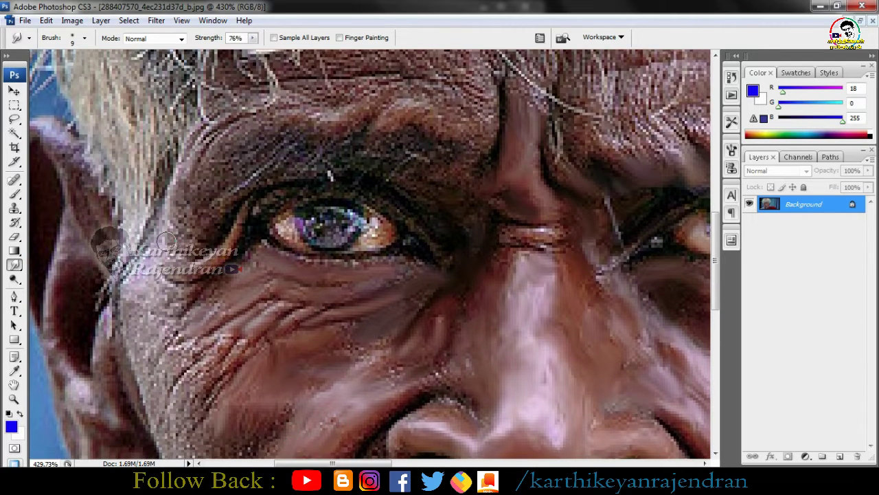
# Smudge the left temple and the crow's-feet wrinkles beside the left eye with the 9 px brush.
pyautogui.moveTo(145, 267)
pyautogui.mouseDown()
pyautogui.moveTo(163, 289)
pyautogui.moveTo(152, 327)
pyautogui.moveTo(181, 349)
pyautogui.moveTo(232, 350)
pyautogui.moveTo(188, 402)
pyautogui.moveTo(186, 382)
pyautogui.moveTo(173, 379)
pyautogui.moveTo(160, 268)
pyautogui.moveTo(170, 311)
pyautogui.mouseUp()
pyautogui.press('space')
pyautogui.moveTo(216, 180); pyautogui.dragTo(194, 195)
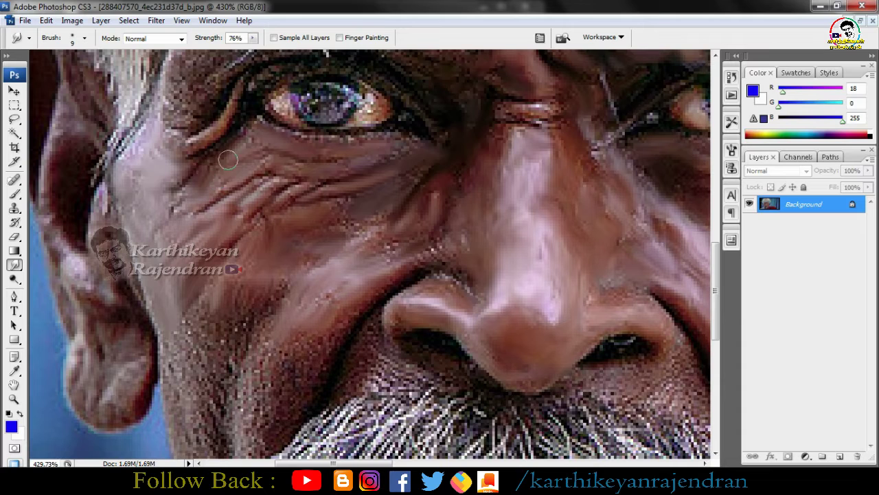
# Smudge the left cheek from the eye wrinkles down to the jaw and along the nose-to-mouth fold.
pyautogui.moveTo(204, 356)
pyautogui.mouseDown()
pyautogui.moveTo(191, 333)
pyautogui.moveTo(250, 318)
pyautogui.moveTo(210, 447)
pyautogui.moveTo(179, 364)
pyautogui.moveTo(191, 429)
pyautogui.moveTo(249, 353)
pyautogui.mouseUp()
pyautogui.moveTo(223, 316)
pyautogui.mouseDown()
pyautogui.moveTo(263, 363)
pyautogui.moveTo(279, 335)
pyautogui.mouseUp()
pyautogui.moveTo(310, 262)
pyautogui.mouseDown()
pyautogui.moveTo(369, 210)
pyautogui.moveTo(396, 246)
pyautogui.moveTo(443, 235)
pyautogui.mouseUp()
pyautogui.moveTo(259, 220); pyautogui.dragTo(234, 243)
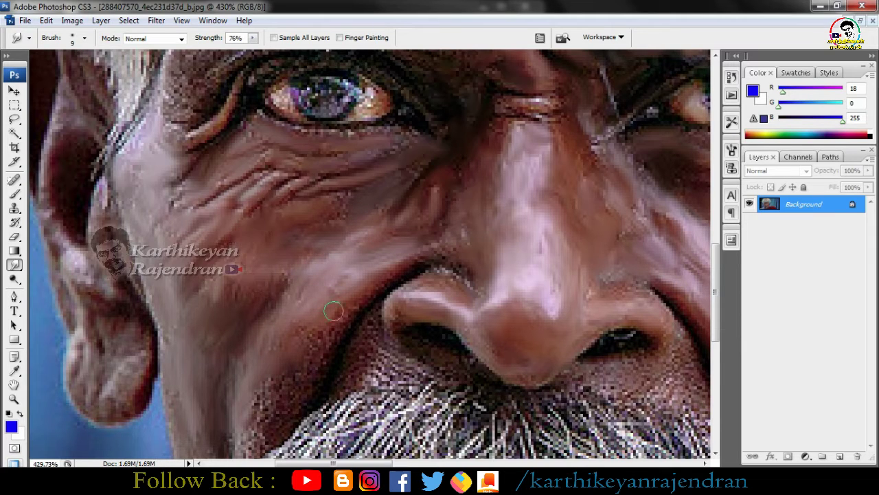
pyautogui.moveTo(333, 311); pyautogui.dragTo(353, 308)
pyautogui.moveTo(272, 405); pyautogui.dragTo(282, 364)
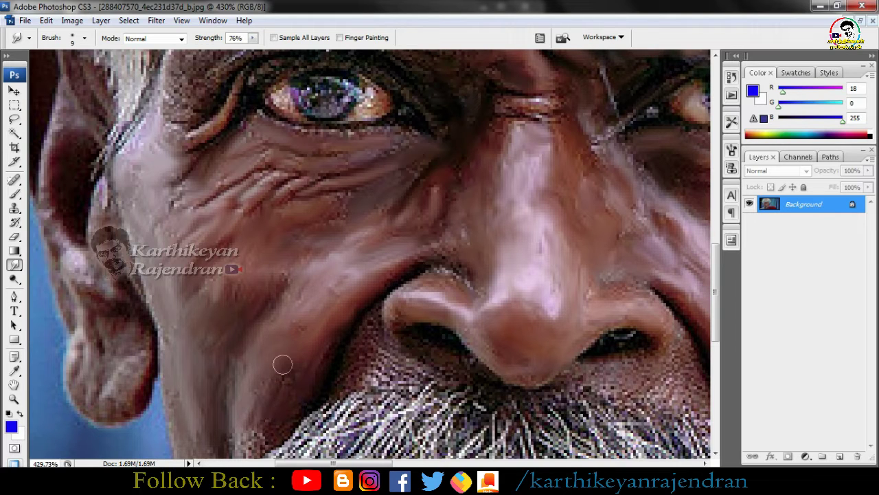
# Smudge the skin between the nostrils and the moustache on both sides of the nose with a 6 px brush.
pyautogui.moveTo(356, 362)
pyautogui.mouseDown()
pyautogui.moveTo(371, 379)
pyautogui.moveTo(393, 353)
pyautogui.mouseUp()
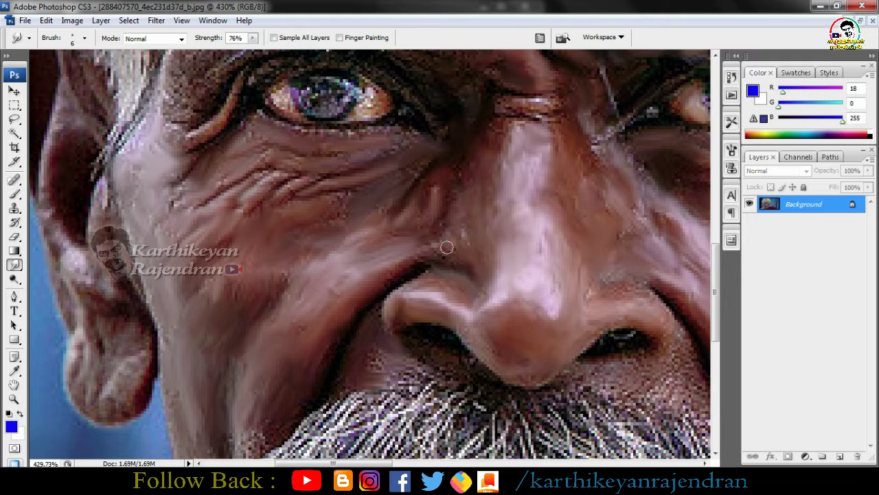
pyautogui.moveTo(344, 388)
pyautogui.mouseDown()
pyautogui.moveTo(411, 370)
pyautogui.moveTo(245, 387)
pyautogui.moveTo(191, 369)
pyautogui.mouseUp()
pyautogui.press('space')
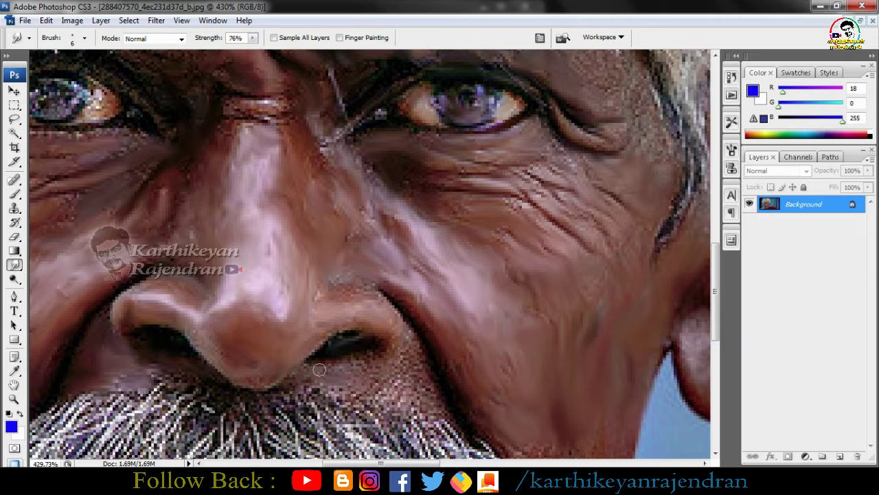
pyautogui.moveTo(346, 385)
pyautogui.mouseDown()
pyautogui.moveTo(361, 357)
pyautogui.moveTo(306, 372)
pyautogui.moveTo(329, 349)
pyautogui.moveTo(319, 339)
pyautogui.moveTo(307, 356)
pyautogui.mouseUp()
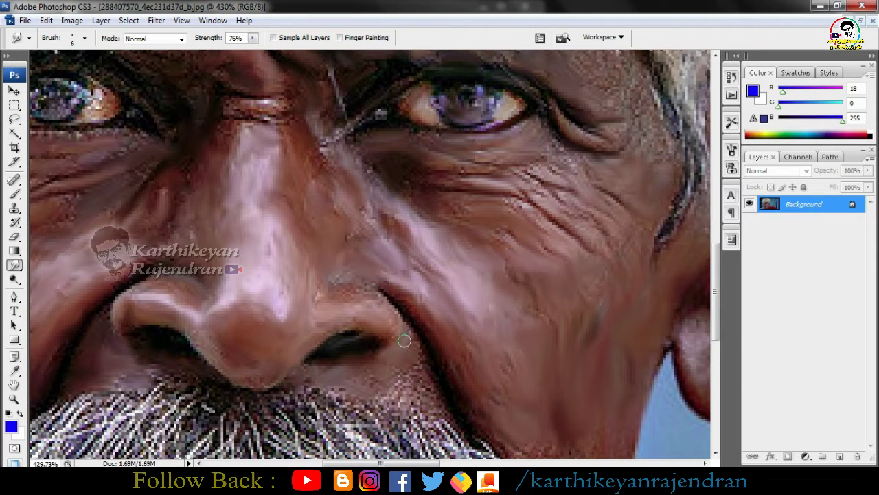
pyautogui.moveTo(396, 381); pyautogui.dragTo(425, 394)
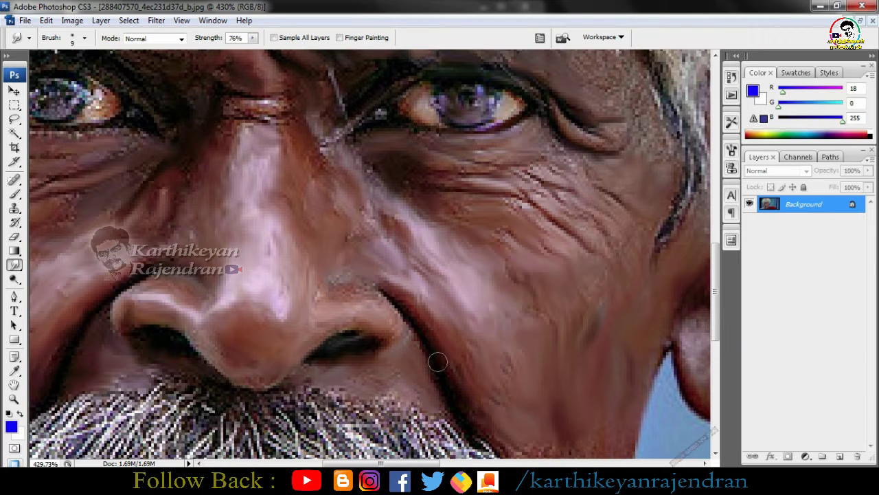
# Smudge the grainy skin above the right nostril and the horizontal creases on the bridge of the nose.
pyautogui.press(']')
pyautogui.press(']')
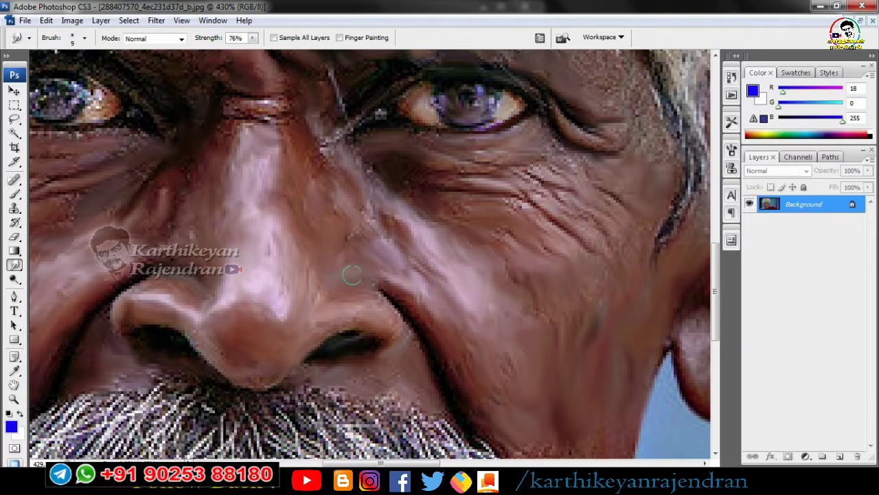
pyautogui.moveTo(232, 109)
pyautogui.mouseDown()
pyautogui.moveTo(260, 103)
pyautogui.moveTo(236, 118)
pyautogui.moveTo(228, 137)
pyautogui.moveTo(236, 165)
pyautogui.moveTo(216, 121)
pyautogui.moveTo(243, 132)
pyautogui.mouseUp()
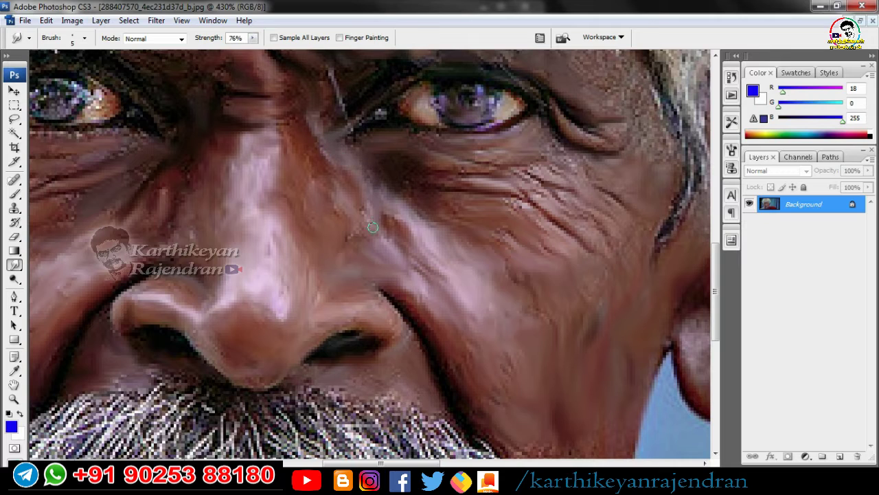
# Load the Assorted Brushes set and choose a multi-dot brush tip for smudging the moustache.
pyautogui.moveTo(363, 234); pyautogui.dragTo(480, 58)
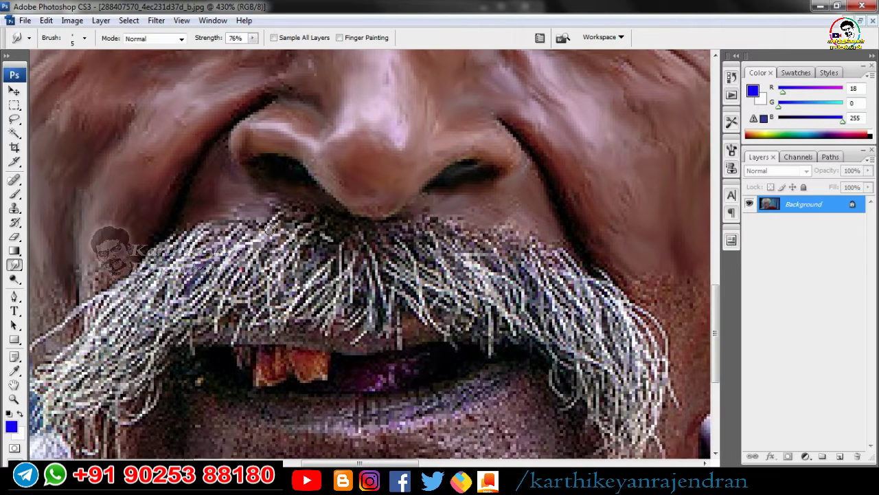
pyautogui.rightClick(136, 286)
pyautogui.click(289, 298)
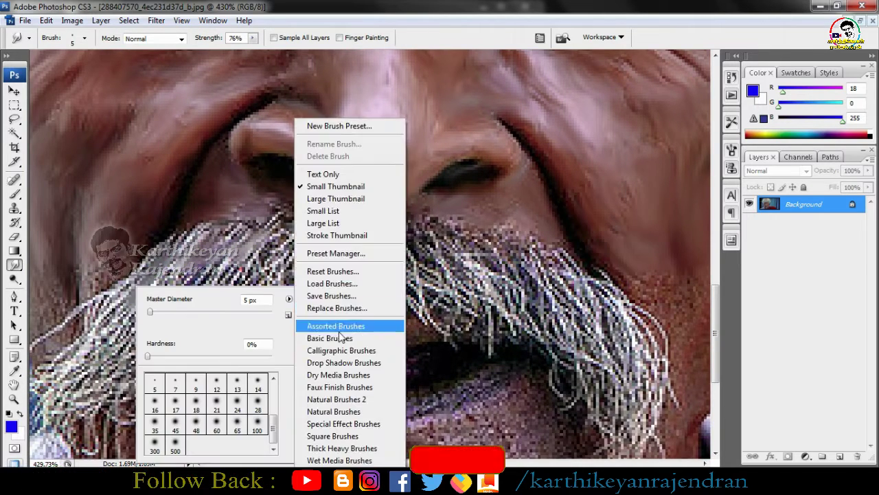
pyautogui.click(339, 329)
pyautogui.click(500, 189)
pyautogui.moveTo(273, 411); pyautogui.dragTo(273, 439)
pyautogui.doubleClick(263, 447)
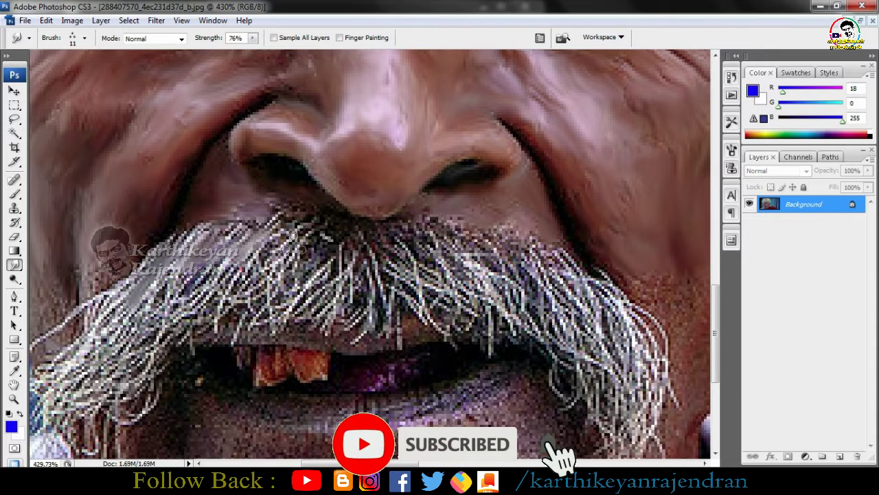
# Smudge the left half and centre of the moustache along the hair direction with the multi-dot brush at 6 px.
pyautogui.moveTo(296, 248)
pyautogui.mouseDown()
pyautogui.moveTo(265, 263)
pyautogui.moveTo(116, 295)
pyautogui.moveTo(103, 357)
pyautogui.moveTo(124, 371)
pyautogui.moveTo(110, 383)
pyautogui.moveTo(161, 298)
pyautogui.moveTo(148, 323)
pyautogui.mouseUp()
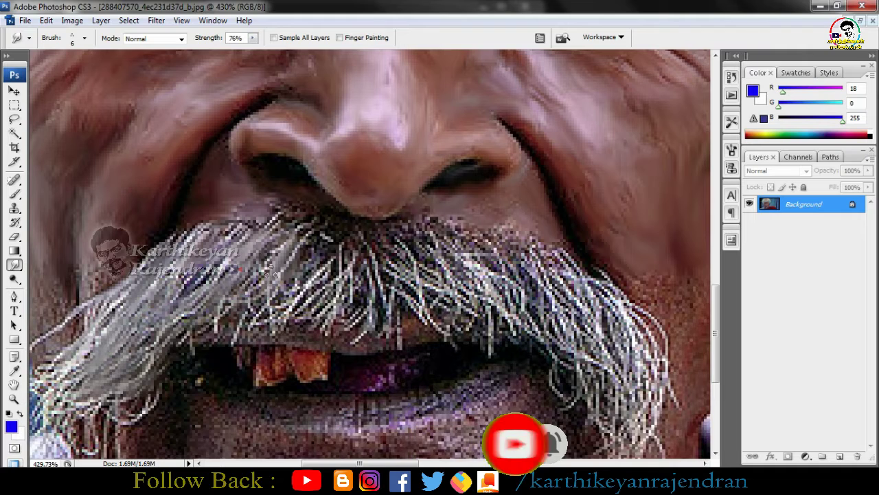
pyautogui.moveTo(275, 268); pyautogui.dragTo(254, 328)
pyautogui.moveTo(320, 258); pyautogui.dragTo(295, 296)
pyautogui.moveTo(343, 267); pyautogui.dragTo(340, 327)
pyautogui.moveTo(371, 272); pyautogui.dragTo(354, 323)
pyautogui.moveTo(322, 238); pyautogui.dragTo(275, 254)
pyautogui.moveTo(275, 216); pyautogui.dragTo(227, 244)
pyautogui.moveTo(217, 264); pyautogui.dragTo(184, 289)
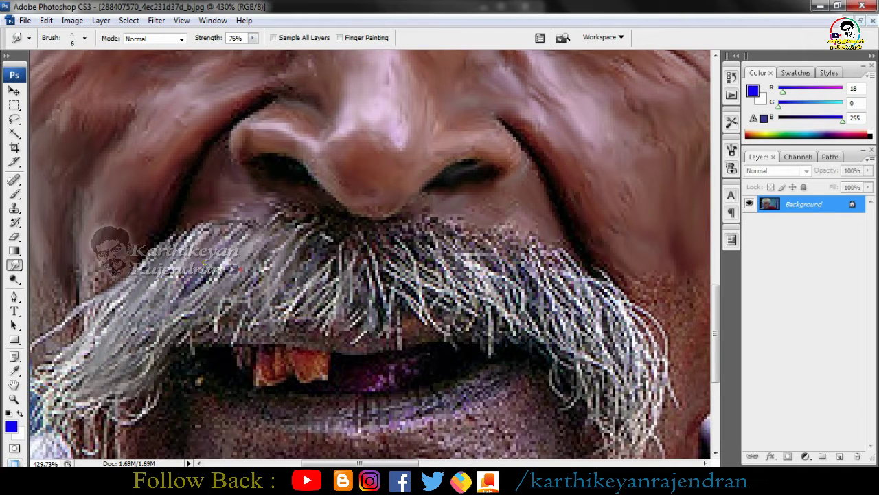
pyautogui.moveTo(333, 269)
pyautogui.mouseDown()
pyautogui.moveTo(302, 311)
pyautogui.moveTo(313, 320)
pyautogui.mouseUp()
pyautogui.moveTo(392, 281); pyautogui.dragTo(378, 303)
# Smudge the right half of the moustache, its upper edge and the remaining left-end hairs along their growth direction.
pyautogui.moveTo(369, 239)
pyautogui.mouseDown()
pyautogui.moveTo(412, 278)
pyautogui.moveTo(481, 296)
pyautogui.moveTo(540, 288)
pyautogui.mouseUp()
pyautogui.moveTo(464, 260)
pyautogui.mouseDown()
pyautogui.moveTo(451, 237)
pyautogui.moveTo(489, 242)
pyautogui.moveTo(522, 265)
pyautogui.mouseUp()
pyautogui.moveTo(182, 233)
pyautogui.mouseDown()
pyautogui.moveTo(261, 234)
pyautogui.moveTo(309, 268)
pyautogui.moveTo(323, 215)
pyautogui.mouseUp()
pyautogui.moveTo(534, 246)
pyautogui.mouseDown()
pyautogui.moveTo(583, 288)
pyautogui.moveTo(624, 353)
pyautogui.moveTo(639, 364)
pyautogui.moveTo(646, 353)
pyautogui.mouseUp()
pyautogui.moveTo(422, 238)
pyautogui.mouseDown()
pyautogui.moveTo(445, 287)
pyautogui.moveTo(364, 268)
pyautogui.mouseUp()
pyautogui.moveTo(120, 292); pyautogui.dragTo(72, 347)
# Switch to an 8 px round brush and smudge the lower left cheek edge beside the moustache.
pyautogui.moveTo(168, 340)
pyautogui.mouseDown()
pyautogui.moveTo(209, 318)
pyautogui.moveTo(402, 139)
pyautogui.moveTo(442, 289)
pyautogui.mouseUp()
pyautogui.press('space')
pyautogui.rightClick(403, 285)
pyautogui.scroll(3, 463, 402)
pyautogui.click(462, 403)
pyautogui.press('Escape')
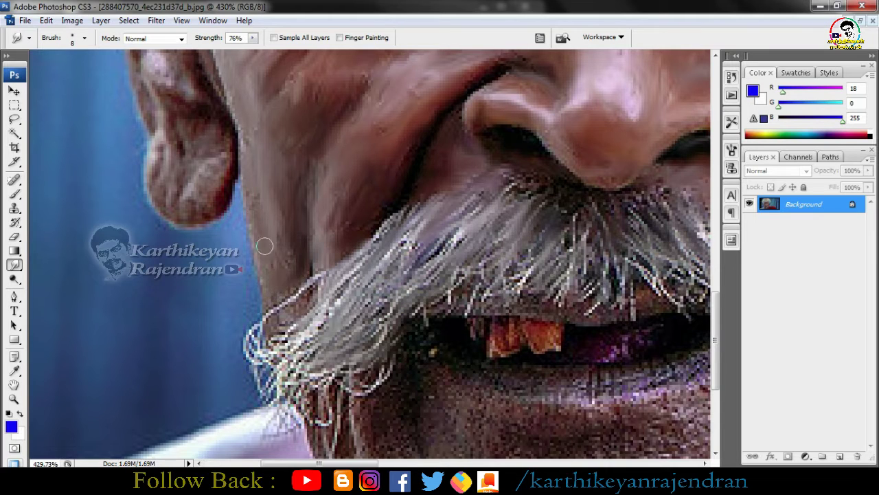
pyautogui.moveTo(287, 291)
pyautogui.mouseDown()
pyautogui.moveTo(290, 300)
pyautogui.moveTo(277, 295)
pyautogui.mouseUp()
# Smudge the orange front teeth in the open mouth with the 8 px brush.
pyautogui.press('space')
pyautogui.moveTo(396, 427)
pyautogui.mouseDown()
pyautogui.moveTo(229, 271)
pyautogui.moveTo(193, 296)
pyautogui.mouseUp()
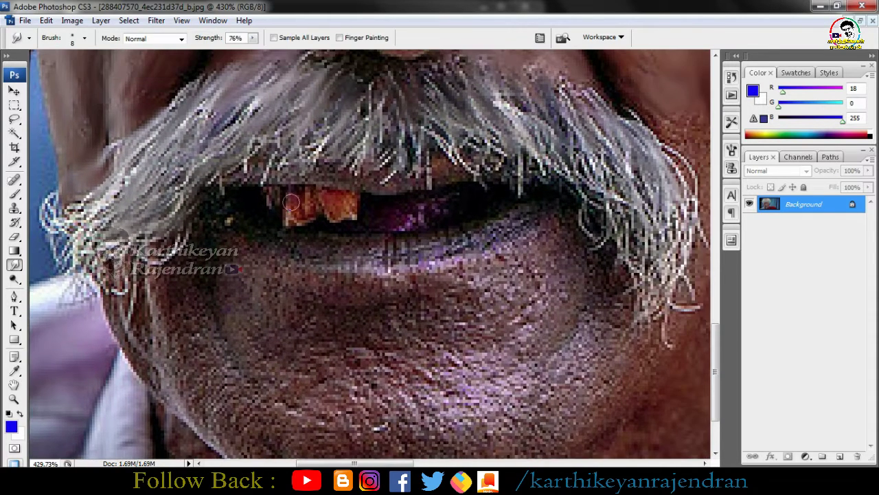
pyautogui.moveTo(291, 201); pyautogui.dragTo(314, 213)
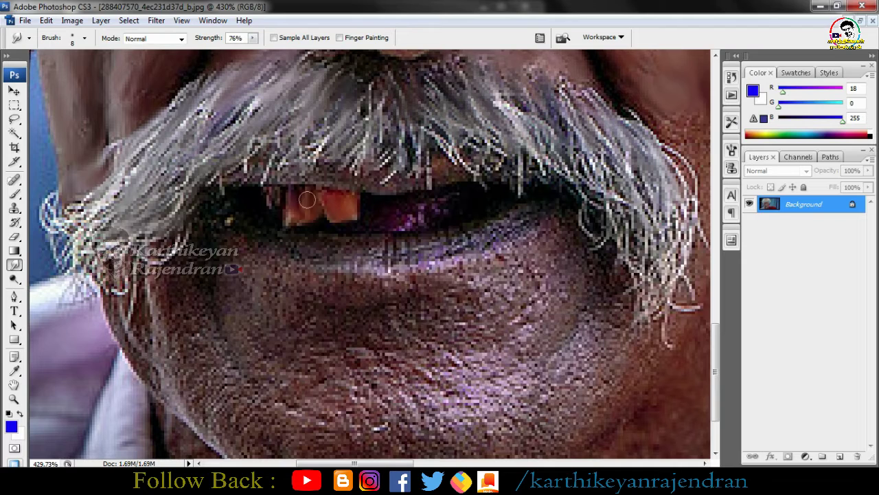
# Lower the smudge strength to 49% and smudge the tongue, the lower lip and the skin just below it.
pyautogui.moveTo(421, 221)
pyautogui.mouseDown()
pyautogui.moveTo(377, 217)
pyautogui.moveTo(267, 238)
pyautogui.moveTo(361, 241)
pyautogui.moveTo(302, 260)
pyautogui.moveTo(413, 266)
pyautogui.moveTo(365, 248)
pyautogui.moveTo(435, 241)
pyautogui.moveTo(459, 255)
pyautogui.moveTo(514, 213)
pyautogui.moveTo(336, 275)
pyautogui.moveTo(261, 264)
pyautogui.moveTo(312, 285)
pyautogui.mouseUp()
pyautogui.click(317, 371)
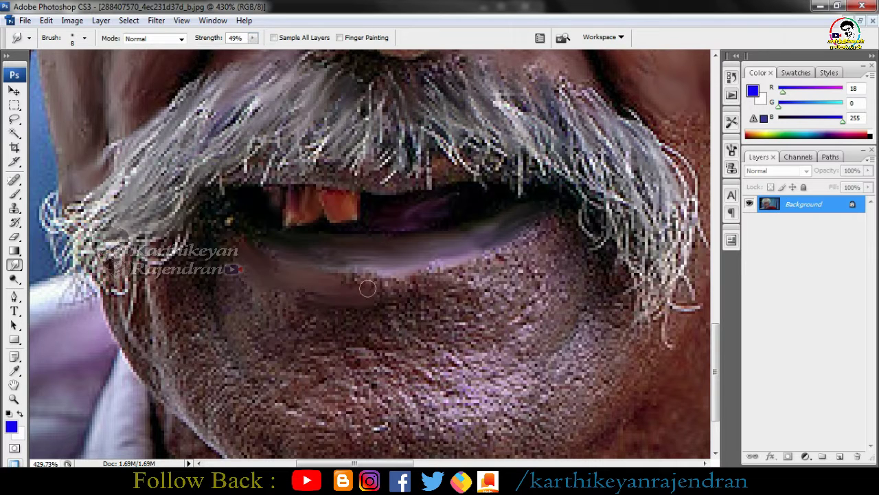
pyautogui.moveTo(367, 288)
pyautogui.mouseDown()
pyautogui.moveTo(396, 291)
pyautogui.moveTo(494, 265)
pyautogui.moveTo(558, 232)
pyautogui.mouseUp()
# Smudge the skin under the lower lip, both mouth corners and the left side of the chin with a 10 px brush.
pyautogui.press(']')
pyautogui.press(']')
pyautogui.moveTo(548, 263)
pyautogui.mouseDown()
pyautogui.moveTo(563, 243)
pyautogui.moveTo(575, 272)
pyautogui.moveTo(520, 268)
pyautogui.moveTo(529, 282)
pyautogui.mouseUp()
pyautogui.moveTo(273, 289)
pyautogui.mouseDown()
pyautogui.moveTo(364, 310)
pyautogui.moveTo(374, 333)
pyautogui.moveTo(441, 292)
pyautogui.moveTo(489, 284)
pyautogui.moveTo(477, 329)
pyautogui.moveTo(452, 327)
pyautogui.mouseUp()
pyautogui.moveTo(204, 214)
pyautogui.mouseDown()
pyautogui.moveTo(223, 244)
pyautogui.moveTo(235, 304)
pyautogui.moveTo(301, 349)
pyautogui.moveTo(274, 346)
pyautogui.moveTo(266, 360)
pyautogui.mouseUp()
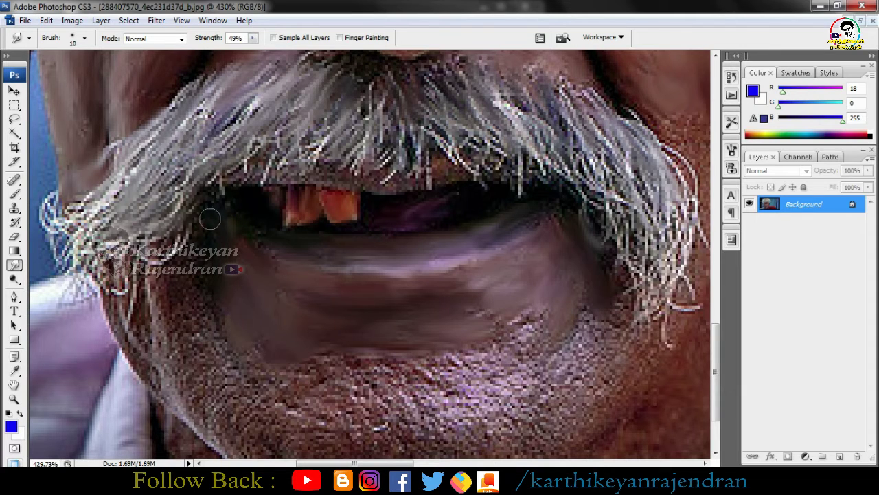
pyautogui.moveTo(200, 296)
pyautogui.mouseDown()
pyautogui.moveTo(210, 346)
pyautogui.moveTo(171, 322)
pyautogui.moveTo(200, 364)
pyautogui.moveTo(186, 394)
pyautogui.moveTo(223, 363)
pyautogui.mouseUp()
pyautogui.moveTo(244, 394)
pyautogui.mouseDown()
pyautogui.moveTo(256, 344)
pyautogui.moveTo(343, 368)
pyautogui.moveTo(288, 402)
pyautogui.moveTo(401, 365)
pyautogui.moveTo(378, 374)
pyautogui.mouseUp()
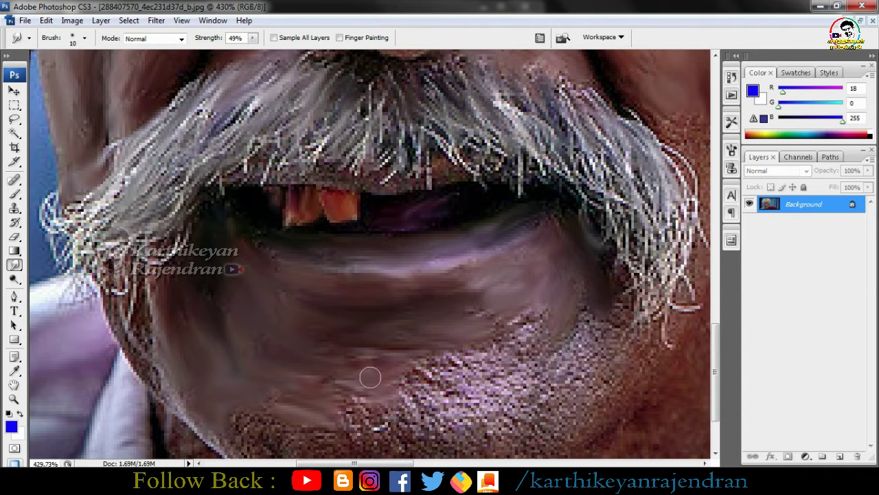
# Smudge the lower and right parts of the chin with 25 px and 15 px brushes.
pyautogui.hotkey('ctrl', '-')
pyautogui.hotkey('ctrl', '-')
pyautogui.hotkey('ctrl', '-')
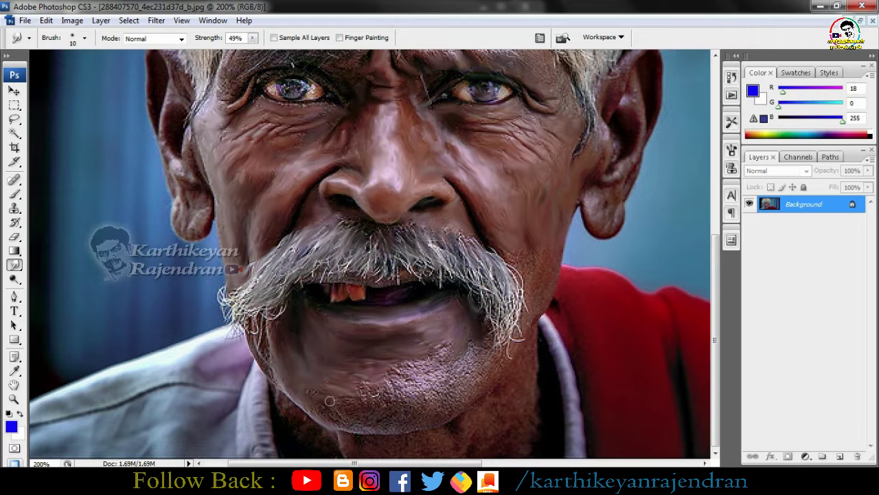
pyautogui.press('[')
pyautogui.moveTo(320, 403)
pyautogui.mouseDown()
pyautogui.moveTo(363, 412)
pyautogui.moveTo(362, 387)
pyautogui.moveTo(401, 386)
pyautogui.moveTo(416, 413)
pyautogui.moveTo(436, 402)
pyautogui.mouseUp()
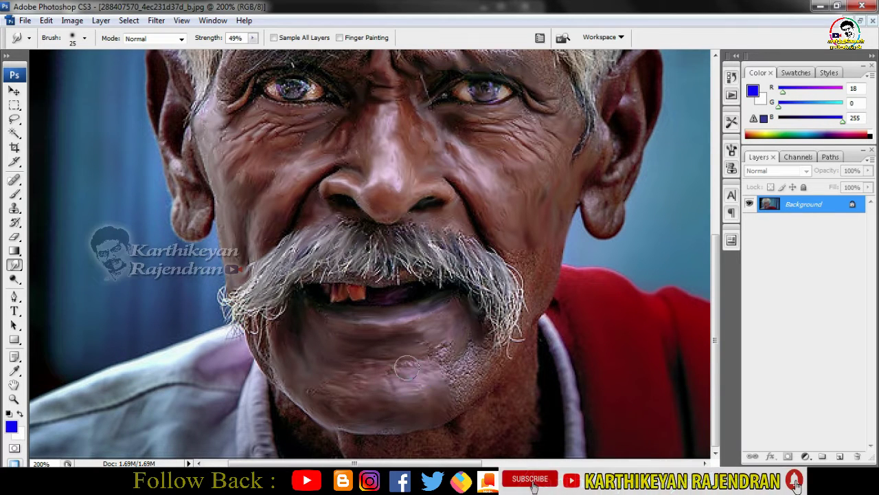
pyautogui.press('[')
pyautogui.moveTo(474, 351)
pyautogui.mouseDown()
pyautogui.moveTo(469, 392)
pyautogui.moveTo(484, 379)
pyautogui.moveTo(459, 397)
pyautogui.mouseUp()
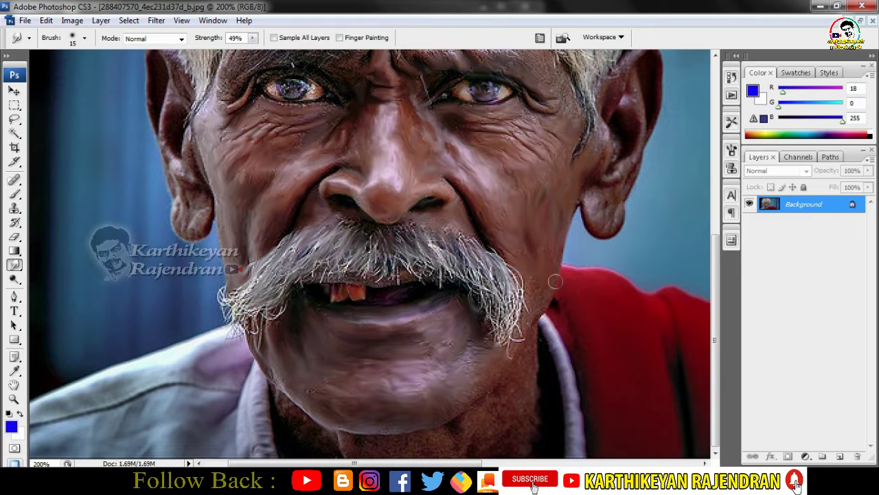
# Smudge the lower right cheek edge and the right side of the neck with the 15 px brush.
pyautogui.moveTo(539, 297)
pyautogui.mouseDown()
pyautogui.moveTo(511, 384)
pyautogui.moveTo(531, 372)
pyautogui.moveTo(501, 393)
pyautogui.moveTo(524, 387)
pyautogui.moveTo(526, 414)
pyautogui.mouseUp()
pyautogui.press('space')
pyautogui.moveTo(507, 240); pyautogui.dragTo(513, 239)
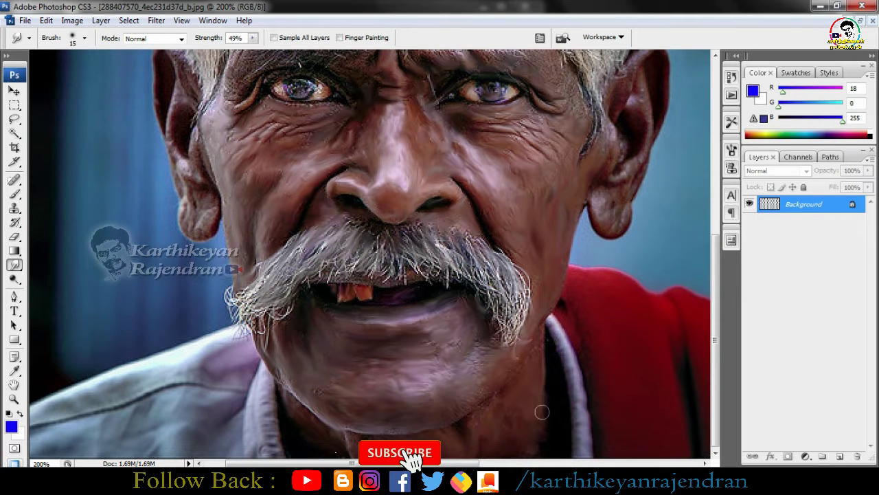
# Reduce the smudge brush to 7 px and smooth the skin between the left eyebrow and eye.
pyautogui.press('space')
pyautogui.moveTo(395, 67); pyautogui.dragTo(410, 288)
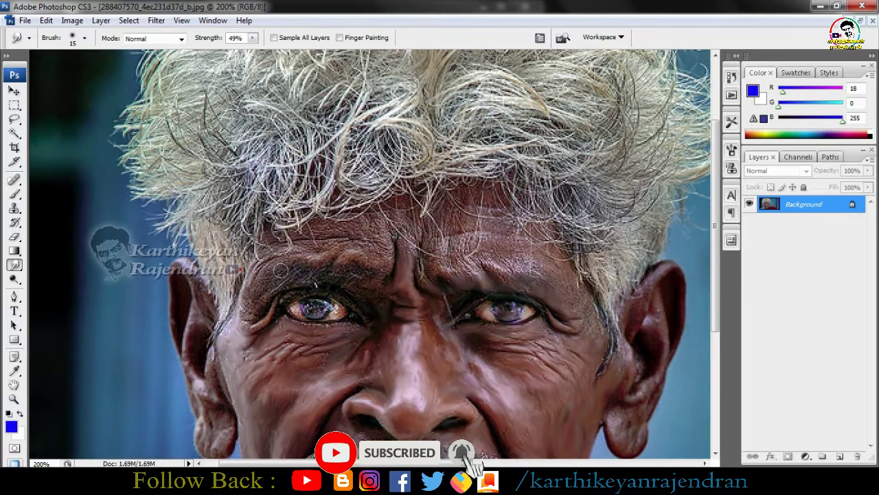
pyautogui.press('[')
pyautogui.press('[')
pyautogui.press('[')
pyautogui.press('[')
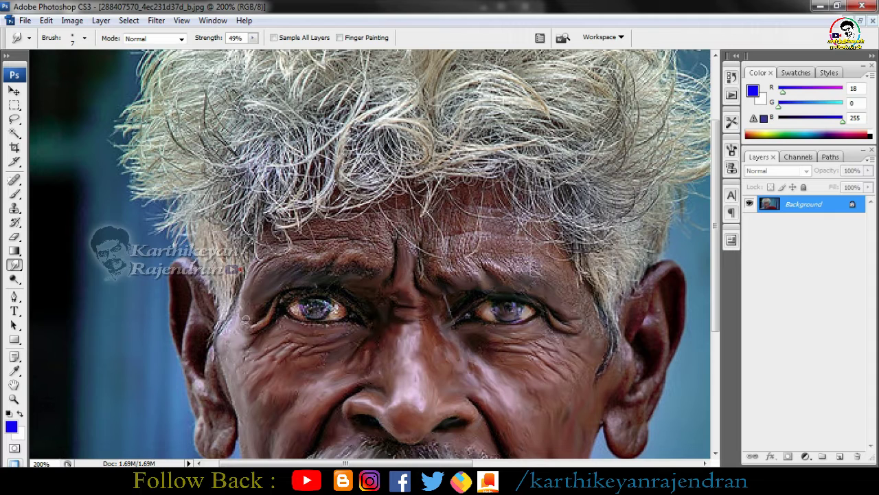
# Smudge the iris, the white and the dark lid rim of the left eye with a 6 px brush.
pyautogui.hotkey('ctrl', 'space')
pyautogui.moveTo(263, 263); pyautogui.dragTo(429, 389)
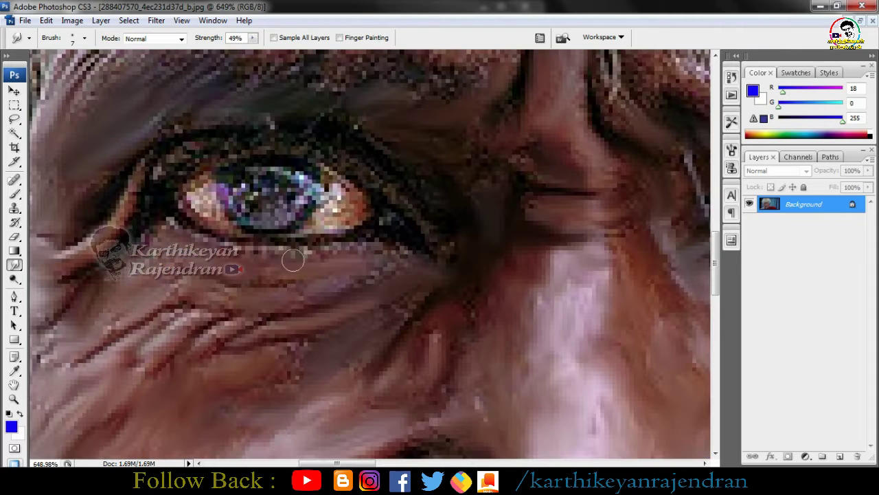
pyautogui.press('[')
pyautogui.moveTo(238, 186); pyautogui.dragTo(248, 192)
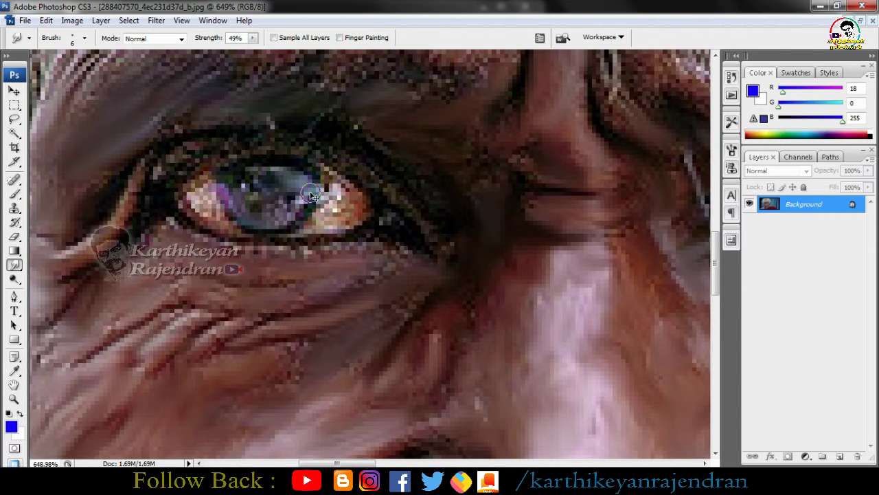
pyautogui.hotkey('ctrl', '-')
pyautogui.hotkey('ctrl', '-')
pyautogui.hotkey('ctrl', '-')
pyautogui.hotkey('ctrl', '-')
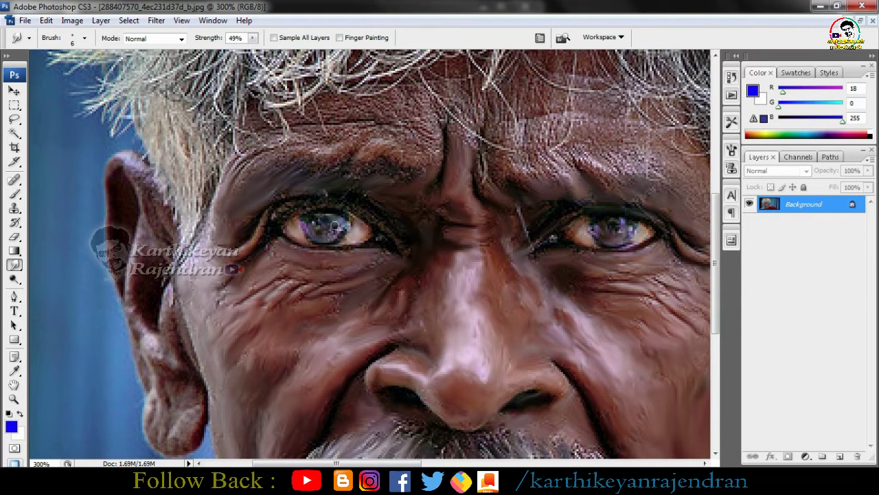
pyautogui.moveTo(335, 224); pyautogui.dragTo(322, 224)
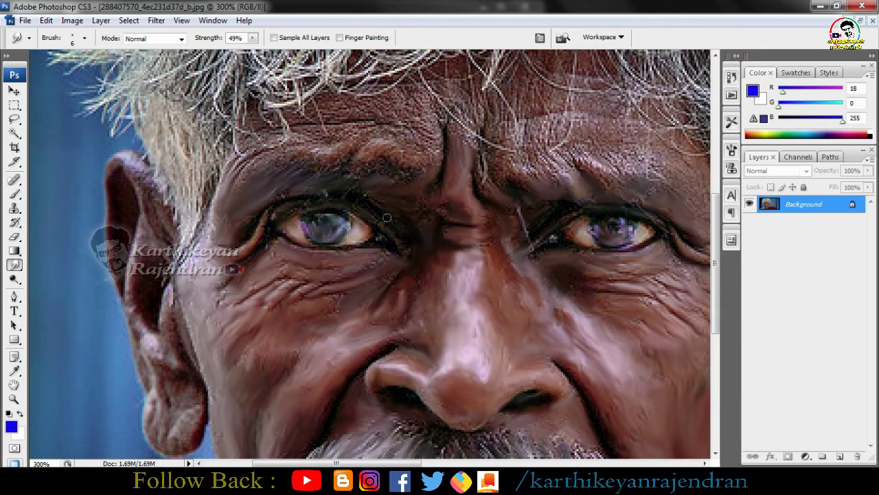
# Smudge the eyebrows, the forehead creases and the right temple with an 8 px brush.
pyautogui.press('space')
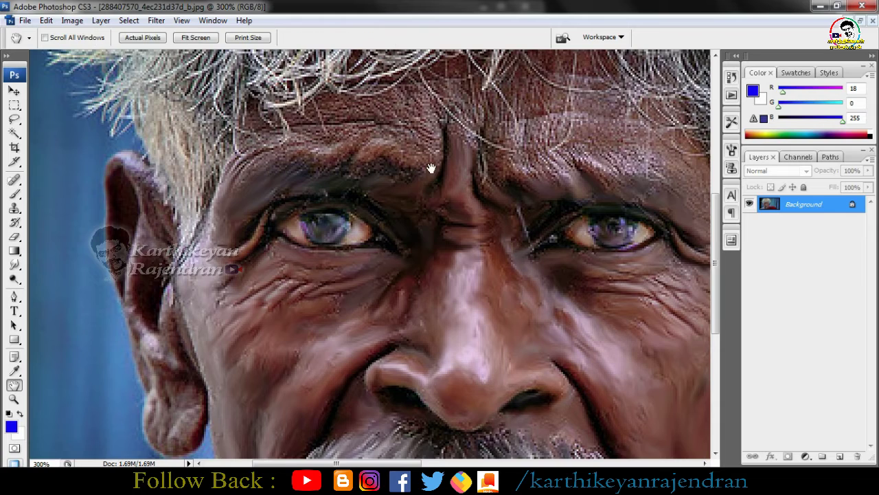
pyautogui.moveTo(432, 171); pyautogui.dragTo(399, 308)
pyautogui.moveTo(293, 243)
pyautogui.mouseDown()
pyautogui.moveTo(362, 253)
pyautogui.moveTo(346, 249)
pyautogui.moveTo(374, 234)
pyautogui.moveTo(387, 239)
pyautogui.moveTo(401, 294)
pyautogui.moveTo(382, 252)
pyautogui.moveTo(395, 286)
pyautogui.moveTo(373, 261)
pyautogui.moveTo(347, 274)
pyautogui.moveTo(354, 287)
pyautogui.moveTo(355, 260)
pyautogui.mouseUp()
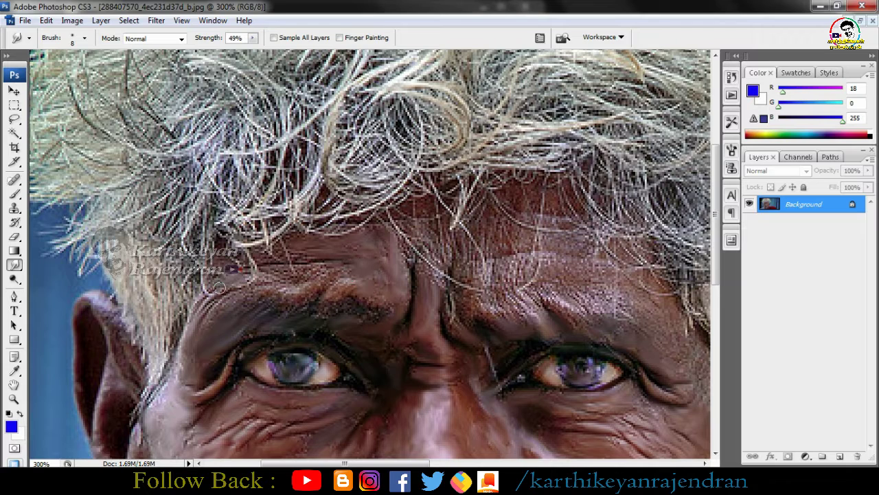
pyautogui.moveTo(219, 286)
pyautogui.mouseDown()
pyautogui.moveTo(288, 293)
pyautogui.moveTo(281, 269)
pyautogui.moveTo(237, 269)
pyautogui.moveTo(294, 274)
pyautogui.moveTo(257, 255)
pyautogui.moveTo(322, 275)
pyautogui.moveTo(307, 291)
pyautogui.moveTo(340, 280)
pyautogui.moveTo(339, 295)
pyautogui.moveTo(296, 315)
pyautogui.mouseUp()
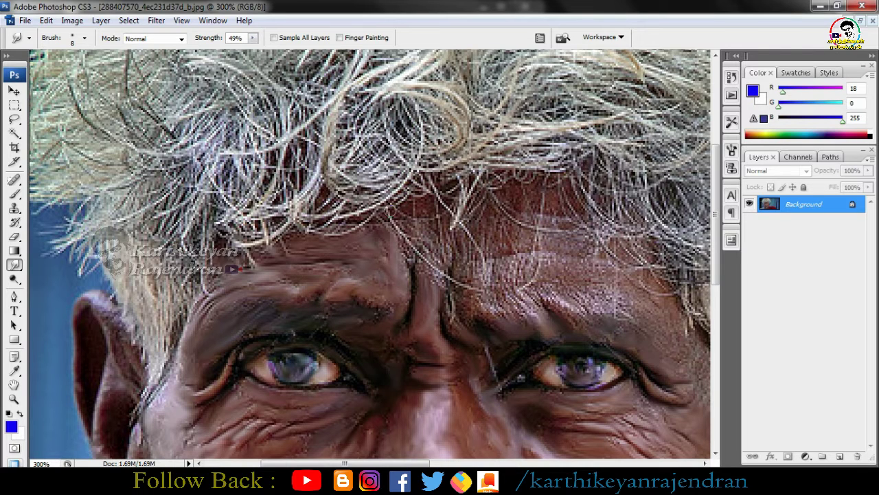
pyautogui.moveTo(406, 237)
pyautogui.mouseDown()
pyautogui.moveTo(430, 224)
pyautogui.moveTo(425, 239)
pyautogui.moveTo(395, 238)
pyautogui.moveTo(408, 263)
pyautogui.moveTo(417, 257)
pyautogui.moveTo(433, 273)
pyautogui.moveTo(456, 236)
pyautogui.moveTo(448, 305)
pyautogui.moveTo(462, 309)
pyautogui.moveTo(465, 277)
pyautogui.moveTo(482, 261)
pyautogui.moveTo(468, 273)
pyautogui.moveTo(482, 278)
pyautogui.moveTo(474, 319)
pyautogui.moveTo(491, 270)
pyautogui.moveTo(479, 231)
pyautogui.moveTo(487, 212)
pyautogui.moveTo(481, 245)
pyautogui.moveTo(428, 199)
pyautogui.moveTo(417, 218)
pyautogui.mouseUp()
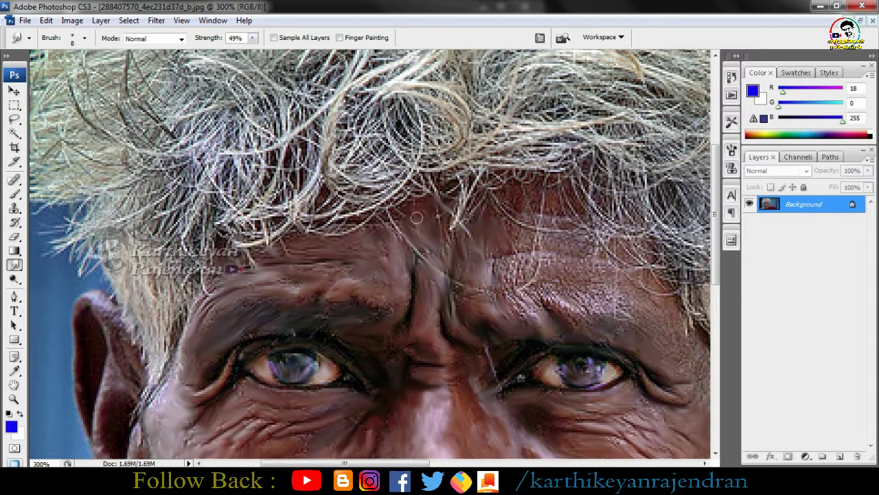
pyautogui.moveTo(507, 317)
pyautogui.mouseDown()
pyautogui.moveTo(522, 296)
pyautogui.moveTo(495, 272)
pyautogui.moveTo(503, 239)
pyautogui.moveTo(511, 246)
pyautogui.moveTo(496, 266)
pyautogui.moveTo(525, 261)
pyautogui.moveTo(495, 283)
pyautogui.moveTo(554, 287)
pyautogui.moveTo(559, 303)
pyautogui.moveTo(597, 307)
pyautogui.moveTo(550, 248)
pyautogui.moveTo(578, 278)
pyautogui.moveTo(547, 263)
pyautogui.moveTo(508, 180)
pyautogui.moveTo(543, 205)
pyautogui.moveTo(531, 241)
pyautogui.moveTo(596, 251)
pyautogui.moveTo(624, 288)
pyautogui.moveTo(641, 270)
pyautogui.moveTo(625, 311)
pyautogui.moveTo(397, 228)
pyautogui.moveTo(465, 380)
pyautogui.mouseUp()
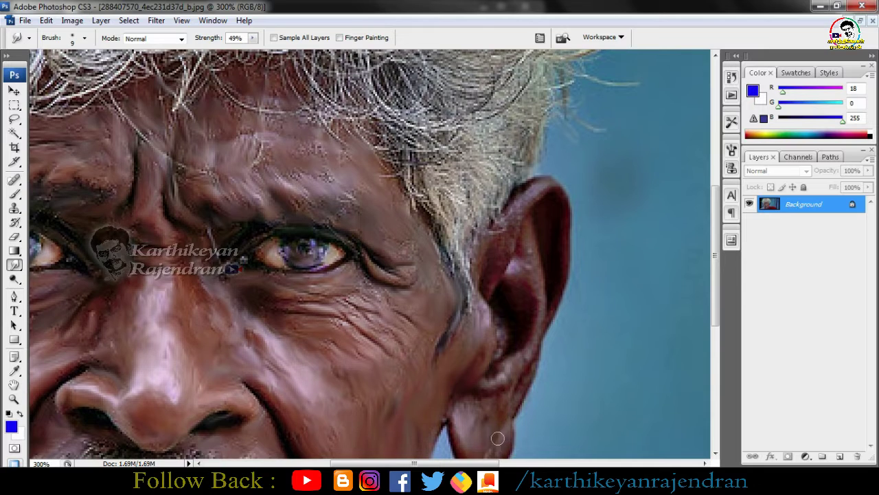
# Smudge the right ear from its upper rim down to the lobe with a 9 px brush.
pyautogui.scroll(-3, 687, 286)
pyautogui.moveTo(520, 148)
pyautogui.mouseDown()
pyautogui.moveTo(493, 217)
pyautogui.moveTo(527, 170)
pyautogui.moveTo(519, 200)
pyautogui.mouseUp()
pyautogui.moveTo(531, 238)
pyautogui.mouseDown()
pyautogui.moveTo(512, 316)
pyautogui.moveTo(468, 360)
pyautogui.moveTo(525, 331)
pyautogui.moveTo(527, 315)
pyautogui.moveTo(508, 371)
pyautogui.moveTo(474, 399)
pyautogui.mouseUp()
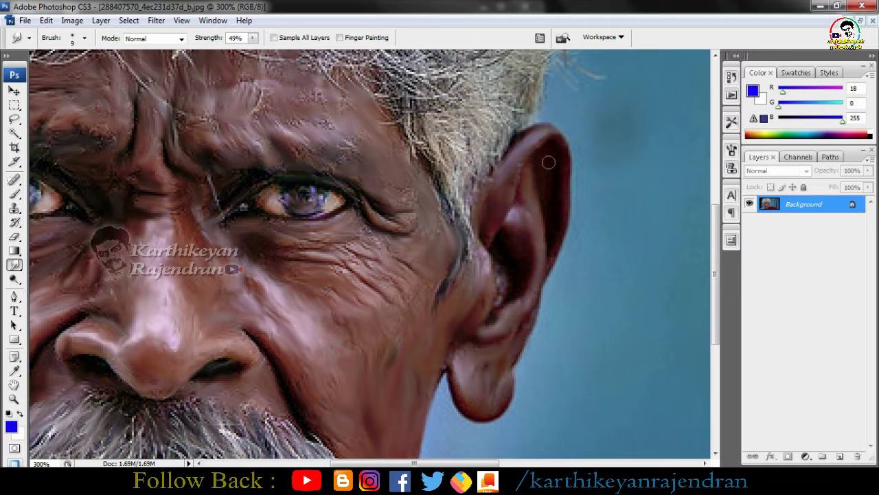
# Smudge the left ear and the sideburn skin beside it with the 9 px brush.
pyautogui.moveTo(340, 290); pyautogui.dragTo(648, 302)
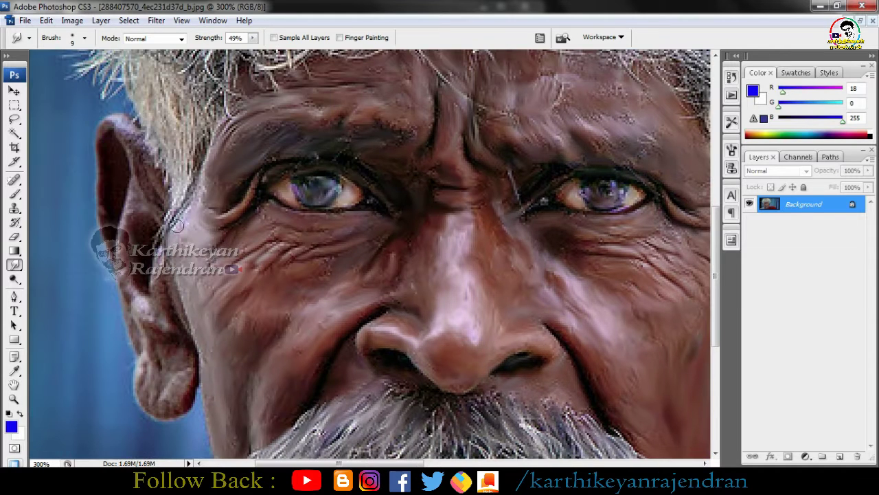
pyautogui.moveTo(109, 152)
pyautogui.mouseDown()
pyautogui.moveTo(102, 220)
pyautogui.moveTo(125, 196)
pyautogui.moveTo(126, 209)
pyautogui.moveTo(135, 169)
pyautogui.moveTo(145, 207)
pyautogui.moveTo(141, 315)
pyautogui.moveTo(169, 317)
pyautogui.moveTo(159, 285)
pyautogui.moveTo(173, 311)
pyautogui.moveTo(125, 300)
pyautogui.moveTo(142, 398)
pyautogui.moveTo(176, 394)
pyautogui.moveTo(168, 404)
pyautogui.moveTo(163, 392)
pyautogui.moveTo(175, 359)
pyautogui.moveTo(151, 337)
pyautogui.moveTo(156, 360)
pyautogui.mouseUp()
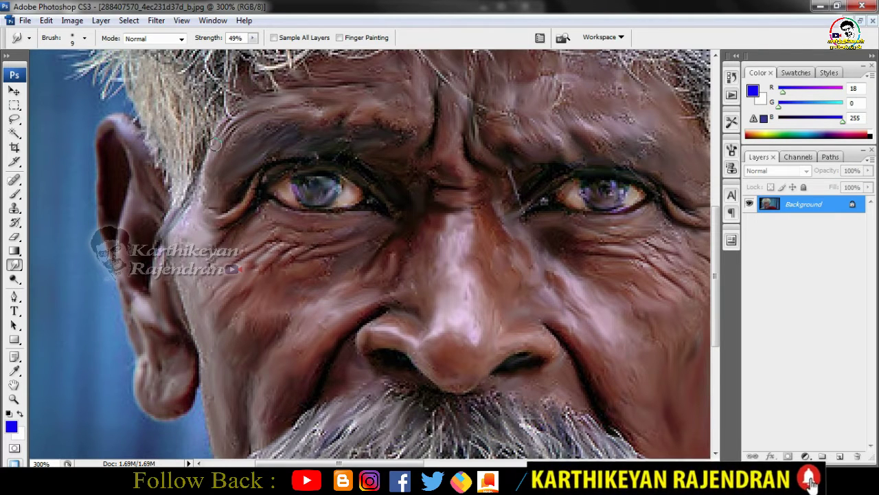
pyautogui.press('h')
pyautogui.moveTo(409, 144); pyautogui.dragTo(347, 265)
pyautogui.moveTo(251, 323); pyautogui.dragTo(403, 295)
pyautogui.moveTo(329, 375); pyautogui.dragTo(337, 262)
pyautogui.press('r')
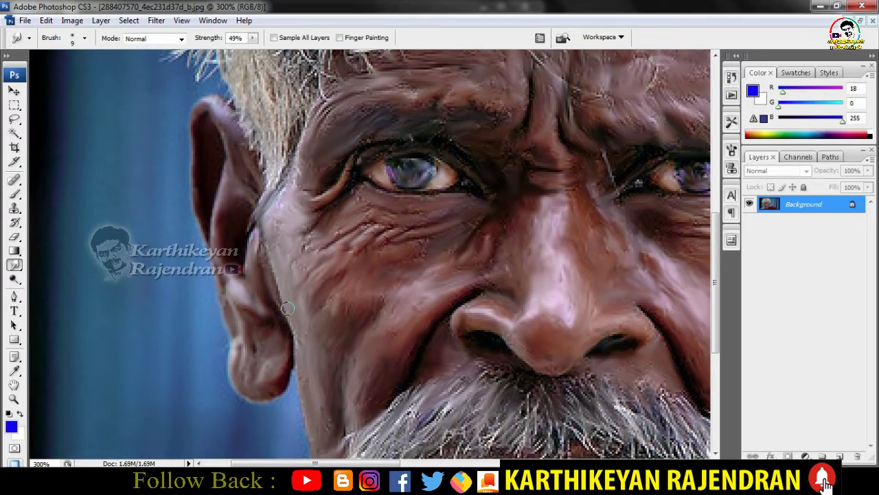
# Smudge the light shirt on the left shoulder with a 25 px brush.
pyautogui.hotkey('ctrl', '0')
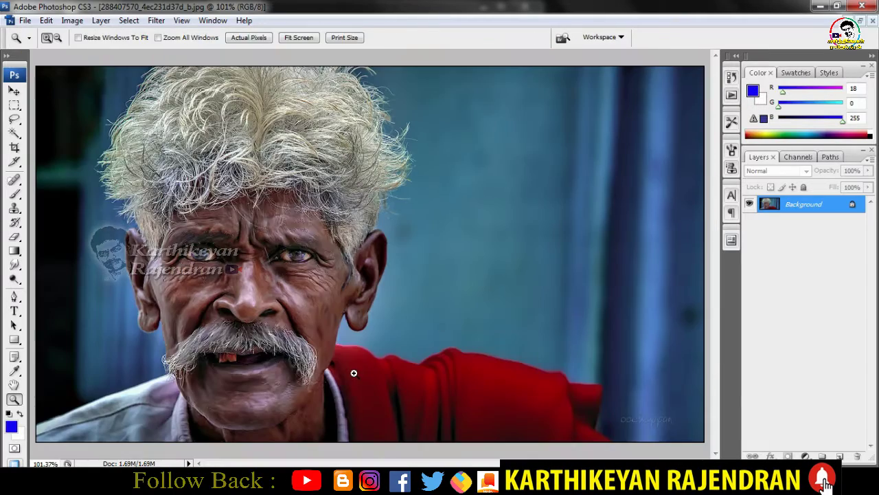
pyautogui.press('[')
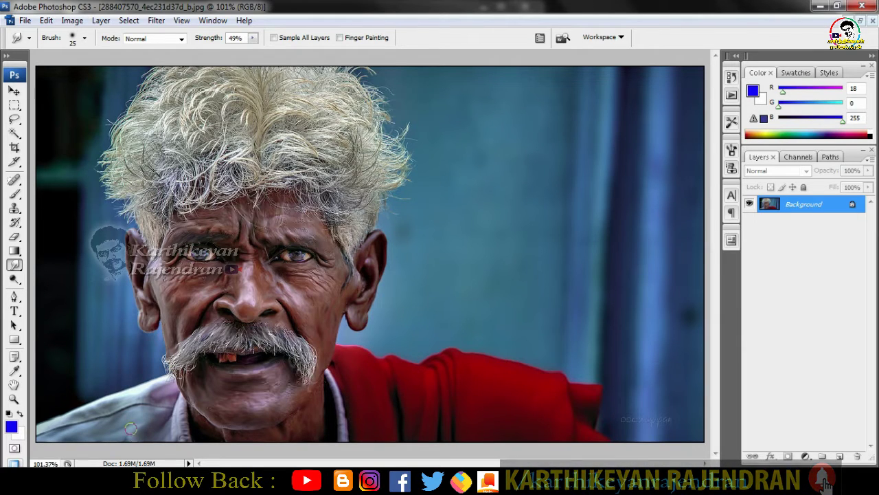
pyautogui.hotkey('ctrl', 'space')
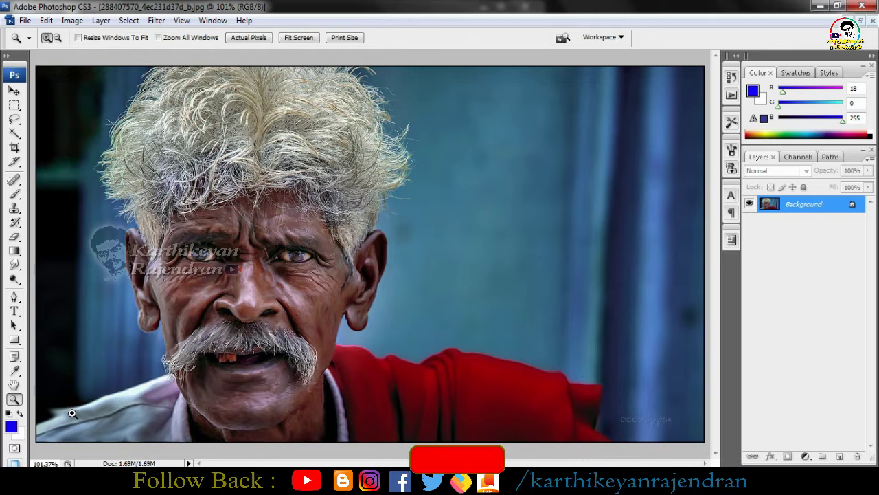
# Smudge the left half of the moustache and its stray end hairs into soft strands with a 6 px brush.
pyautogui.hotkey('ctrl', 'space')
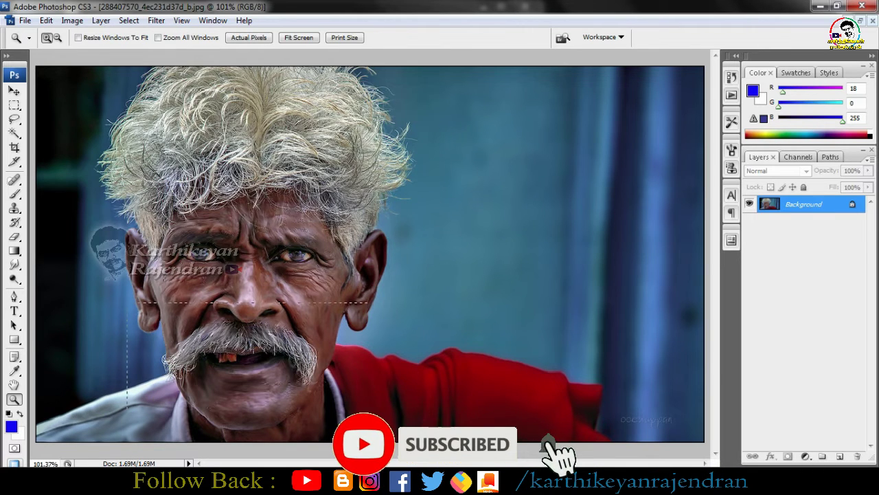
pyautogui.keyDown('ctrl'); pyautogui.click(254, 352); pyautogui.keyUp('ctrl')
pyautogui.press('[')
pyautogui.press('[')
pyautogui.press('[')
pyautogui.press('[')
pyautogui.press('[')
pyautogui.press('[')
pyautogui.moveTo(290, 246); pyautogui.dragTo(255, 278)
pyautogui.moveTo(266, 233)
pyautogui.mouseDown()
pyautogui.moveTo(248, 270)
pyautogui.moveTo(204, 297)
pyautogui.moveTo(206, 332)
pyautogui.mouseUp()
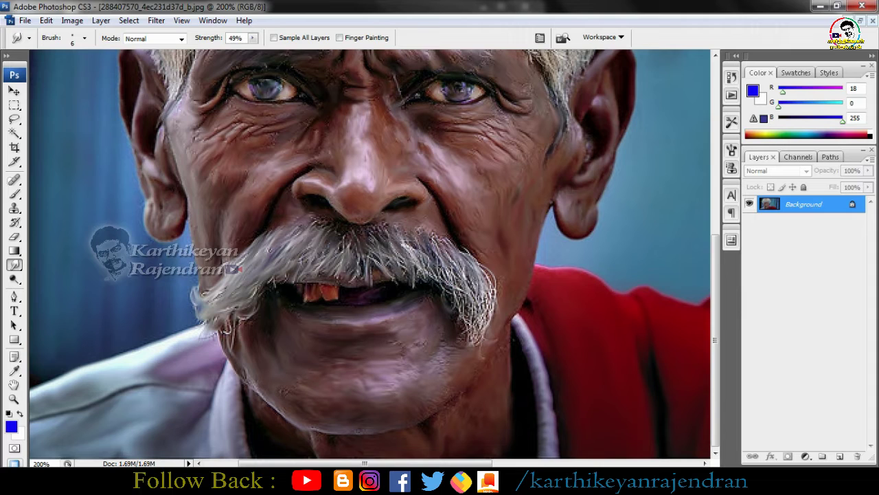
# Smudge the right half of the moustache and its drooping end into soft strands with the 6 px brush.
pyautogui.moveTo(430, 267)
pyautogui.mouseDown()
pyautogui.moveTo(451, 283)
pyautogui.moveTo(471, 337)
pyautogui.mouseUp()
pyautogui.moveTo(456, 282); pyautogui.dragTo(453, 266)
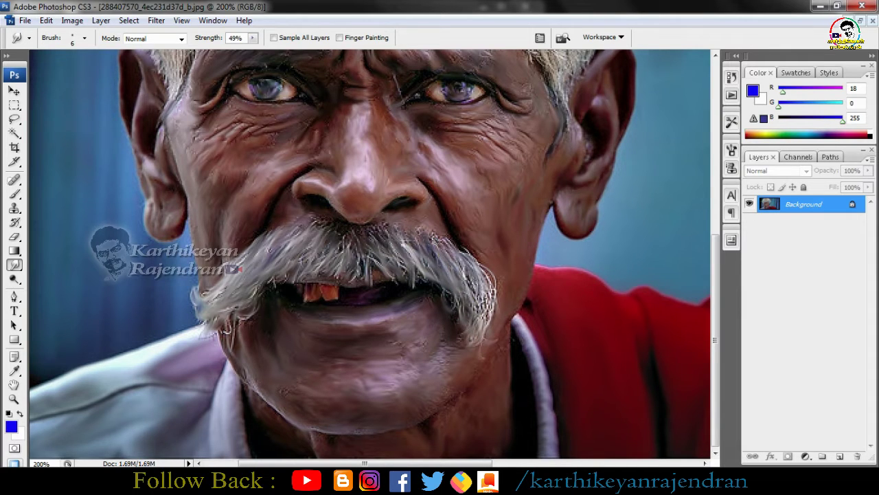
pyautogui.moveTo(498, 286); pyautogui.dragTo(477, 309)
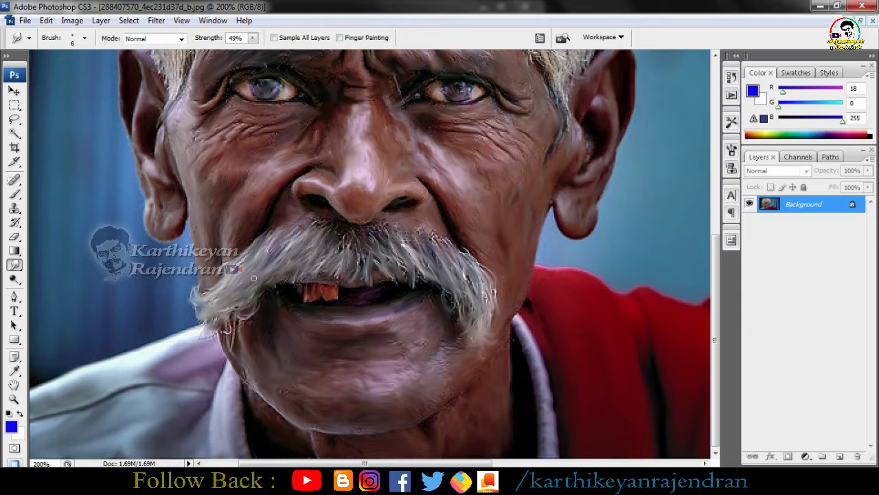
# Switch to the Brush tool and set the foreground colour to light grey, RGB 223, 223, 227.
pyautogui.press('b')
pyautogui.click(11, 426)
pyautogui.moveTo(278, 335); pyautogui.dragTo(261, 233)
pyautogui.press('Return')
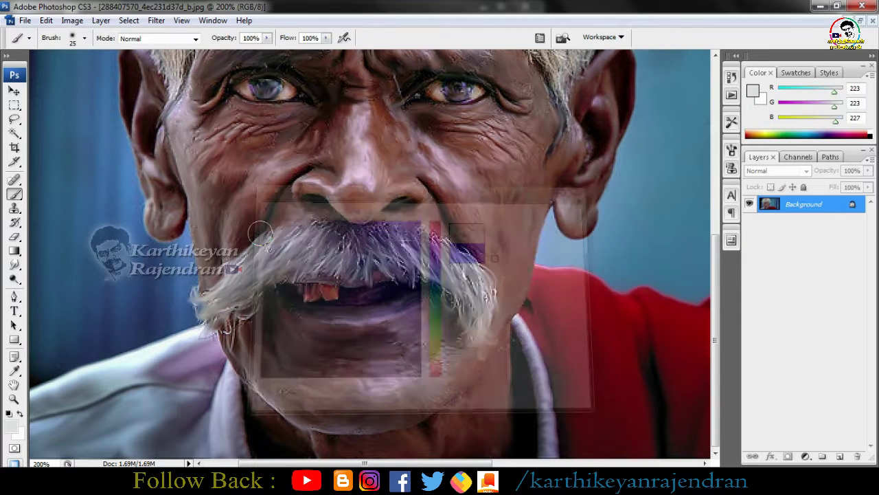
# Paint thin light hair strokes across the moustache with a 1 px soft brush.
pyautogui.rightClick(240, 272)
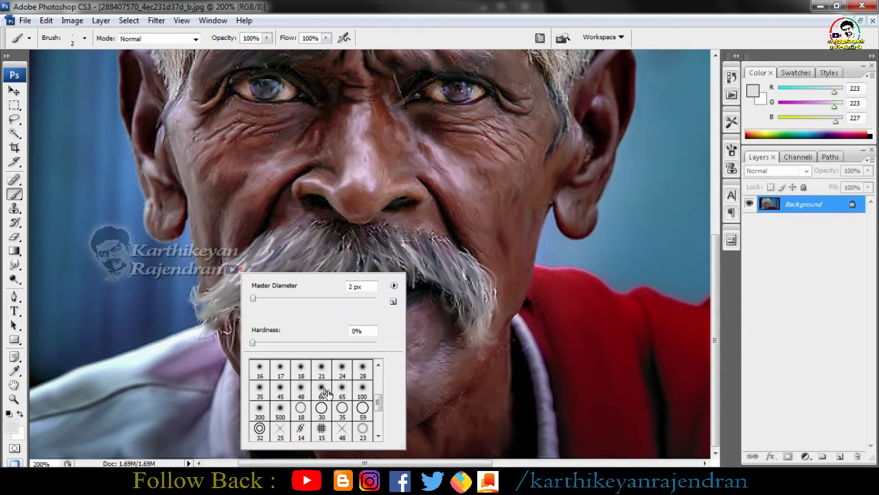
pyautogui.press('Escape')
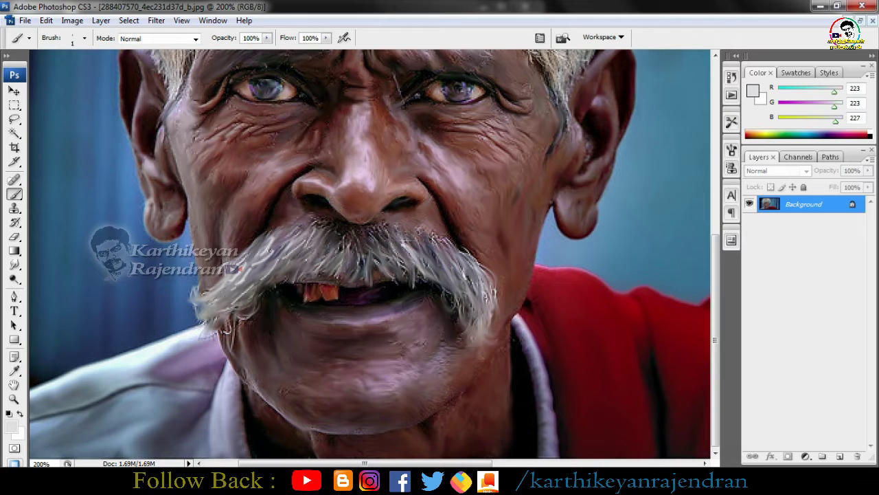
pyautogui.moveTo(372, 245)
pyautogui.mouseDown()
pyautogui.moveTo(445, 283)
pyautogui.moveTo(499, 330)
pyautogui.mouseUp()
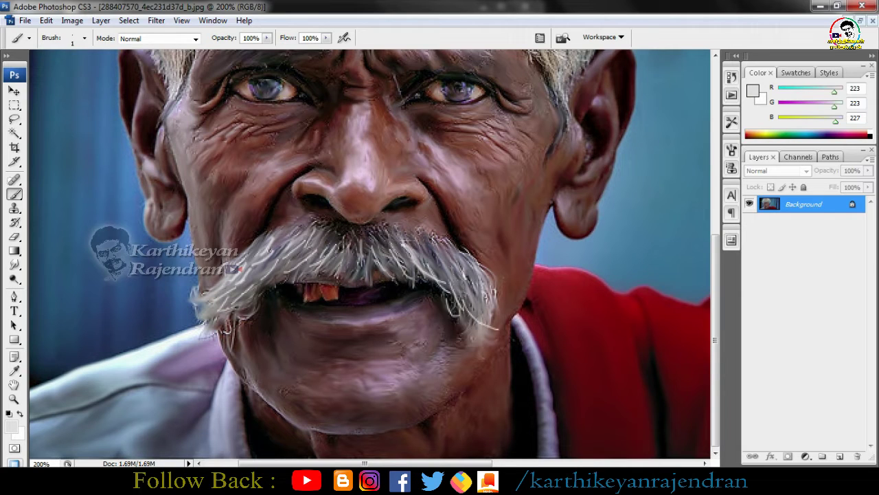
# Blend the painted moustache hairs with the Smudge tool at 6 px and 49% strength.
pyautogui.press('r')
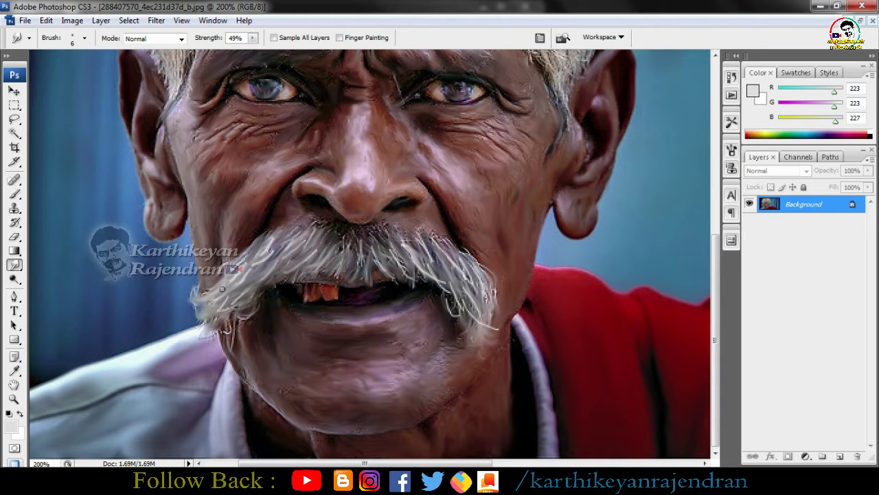
pyautogui.moveTo(404, 256); pyautogui.dragTo(458, 285)
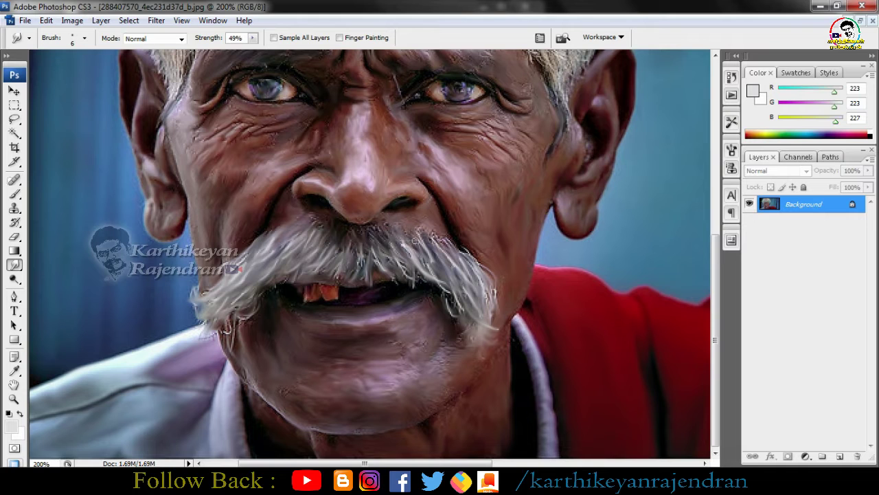
# Smudge the front hair locks above the forehead and toward the left temple with the 8 px brush at 49% strength.
pyautogui.moveTo(358, 61); pyautogui.dragTo(374, 381)
pyautogui.press(']')
pyautogui.press(']')
pyautogui.moveTo(344, 85)
pyautogui.mouseDown()
pyautogui.moveTo(378, 127)
pyautogui.moveTo(324, 137)
pyautogui.moveTo(363, 135)
pyautogui.moveTo(345, 168)
pyautogui.moveTo(385, 195)
pyautogui.moveTo(364, 246)
pyautogui.moveTo(350, 271)
pyautogui.moveTo(331, 265)
pyautogui.moveTo(311, 233)
pyautogui.moveTo(244, 265)
pyautogui.moveTo(234, 295)
pyautogui.moveTo(261, 313)
pyautogui.moveTo(360, 285)
pyautogui.mouseUp()
pyautogui.moveTo(409, 224); pyautogui.dragTo(453, 201)
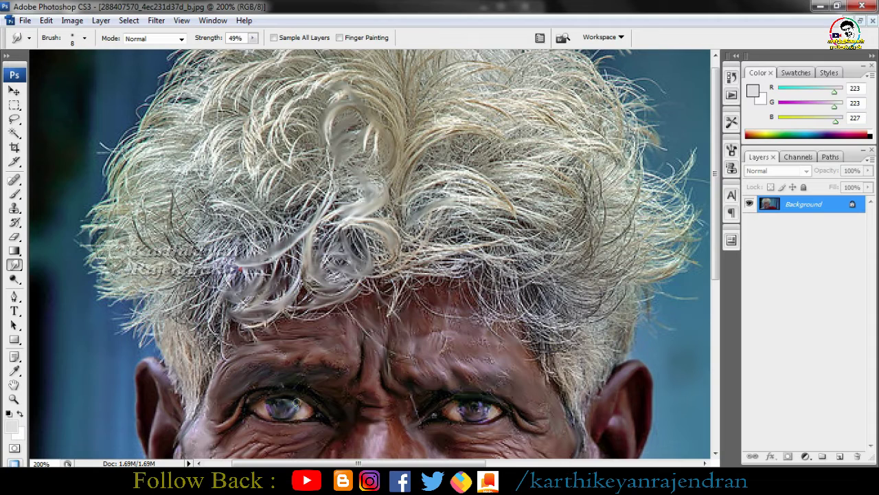
pyautogui.moveTo(395, 198)
pyautogui.mouseDown()
pyautogui.moveTo(424, 157)
pyautogui.moveTo(469, 128)
pyautogui.moveTo(492, 135)
pyautogui.moveTo(488, 190)
pyautogui.moveTo(440, 227)
pyautogui.moveTo(474, 265)
pyautogui.moveTo(409, 269)
pyautogui.moveTo(393, 308)
pyautogui.mouseUp()
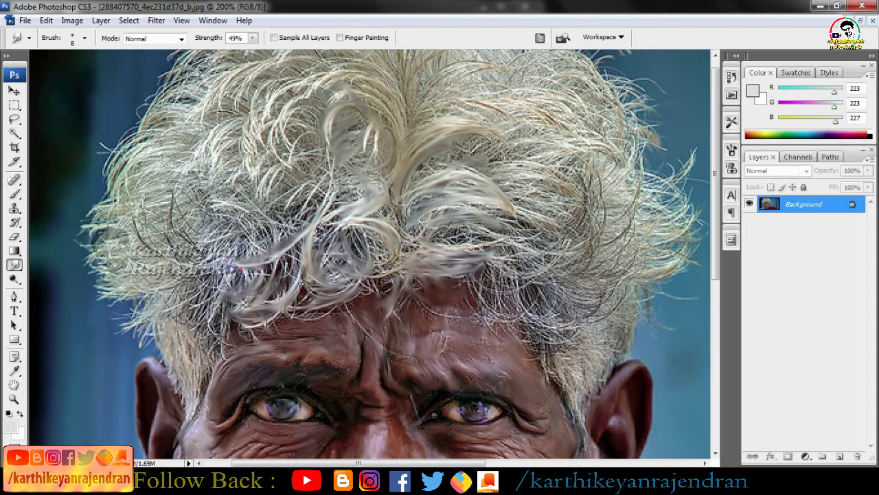
pyautogui.moveTo(254, 193); pyautogui.dragTo(214, 233)
pyautogui.moveTo(258, 253); pyautogui.dragTo(215, 213)
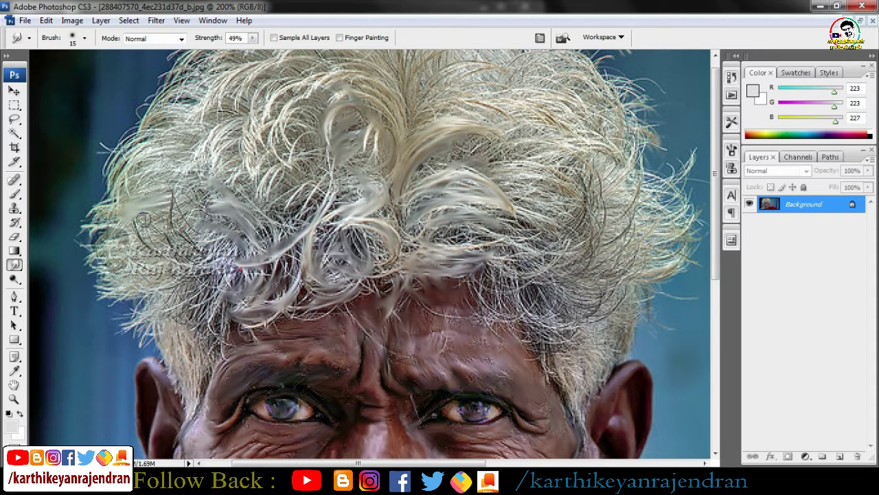
# Smudge the lower fringe and sideburns with the three-dot brush tip at 82% strength.
pyautogui.rightClick(144, 220)
pyautogui.doubleClick(278, 371)
pyautogui.moveTo(254, 43); pyautogui.dragTo(281, 55)
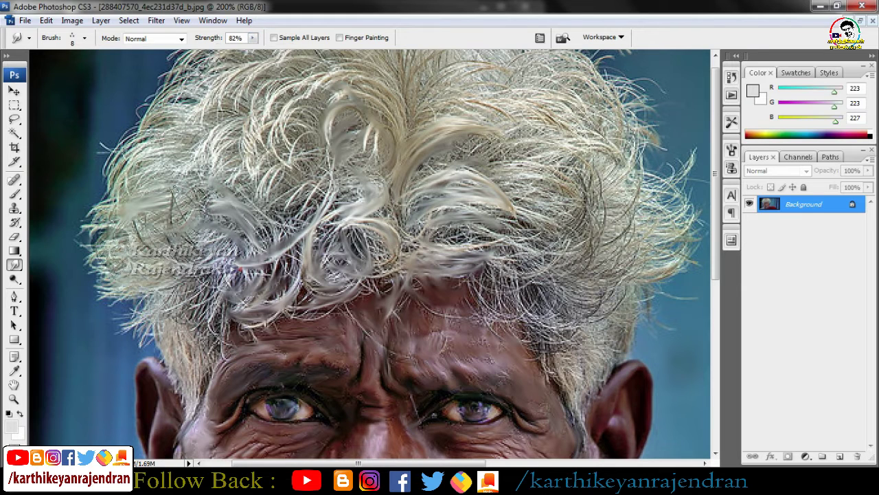
pyautogui.moveTo(195, 351)
pyautogui.mouseDown()
pyautogui.moveTo(225, 323)
pyautogui.moveTo(200, 393)
pyautogui.moveTo(157, 306)
pyautogui.mouseUp()
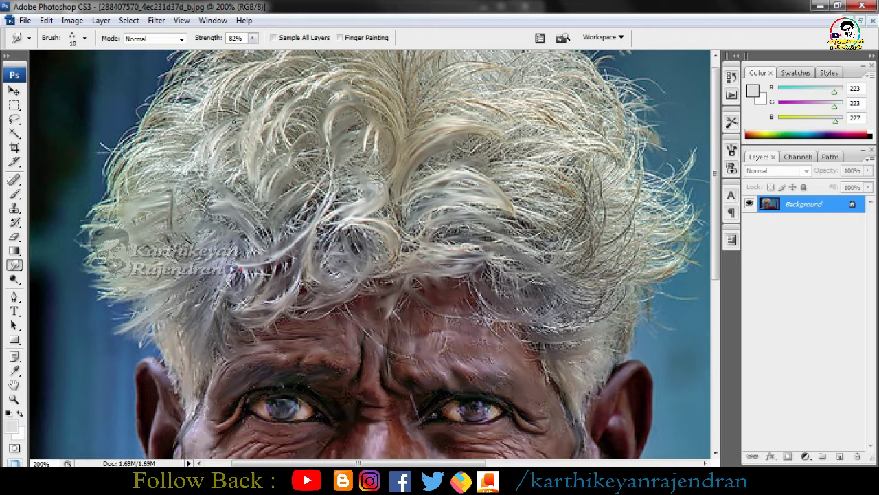
# Smudge the upper left side of the hair outward into soft locks with the 10 px three-dot tip.
pyautogui.moveTo(207, 140); pyautogui.dragTo(126, 187)
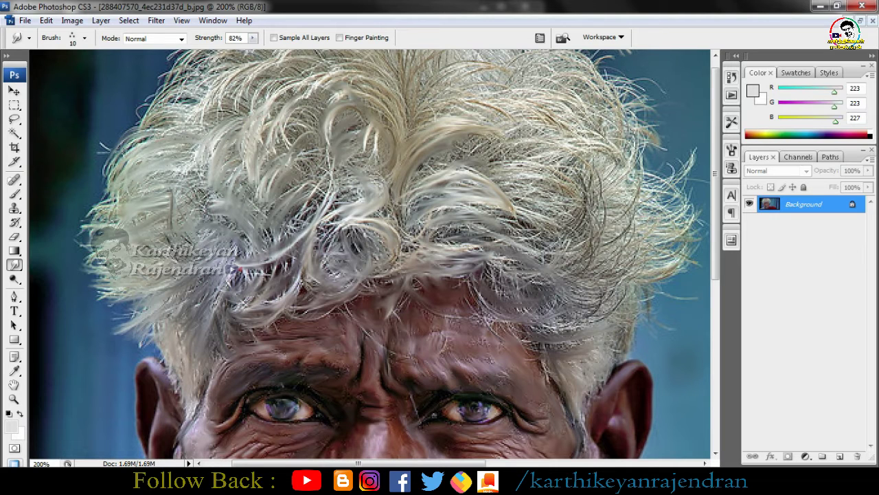
pyautogui.moveTo(147, 142); pyautogui.dragTo(108, 181)
pyautogui.moveTo(176, 110); pyautogui.dragTo(149, 122)
pyautogui.moveTo(244, 91); pyautogui.dragTo(227, 112)
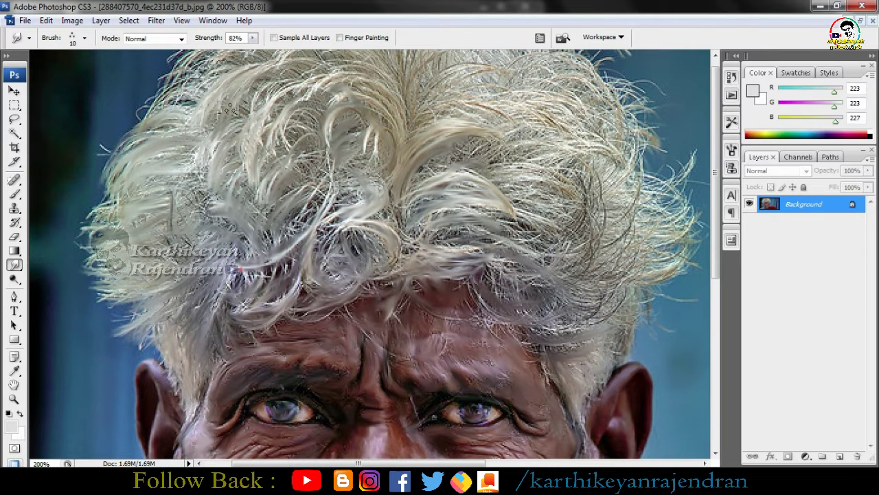
# Smudge the crown and the whole right side of the hair into smooth curved locks at 10 px and 82% strength.
pyautogui.press('space')
pyautogui.moveTo(215, 74); pyautogui.dragTo(128, 83)
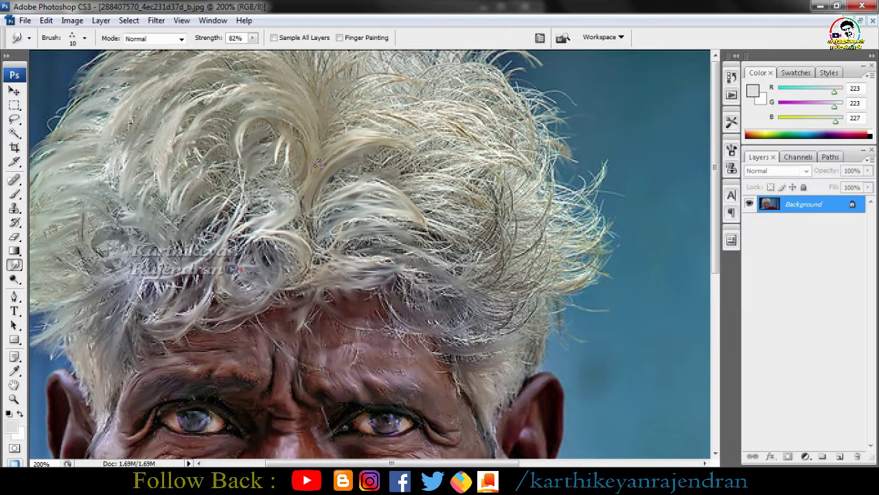
pyautogui.moveTo(336, 116); pyautogui.dragTo(416, 67)
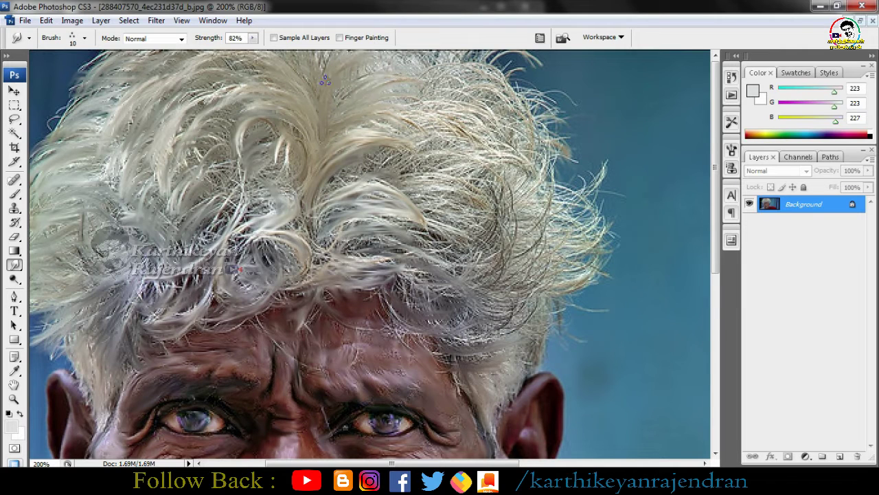
pyautogui.moveTo(371, 162); pyautogui.dragTo(483, 181)
pyautogui.moveTo(433, 206); pyautogui.dragTo(504, 250)
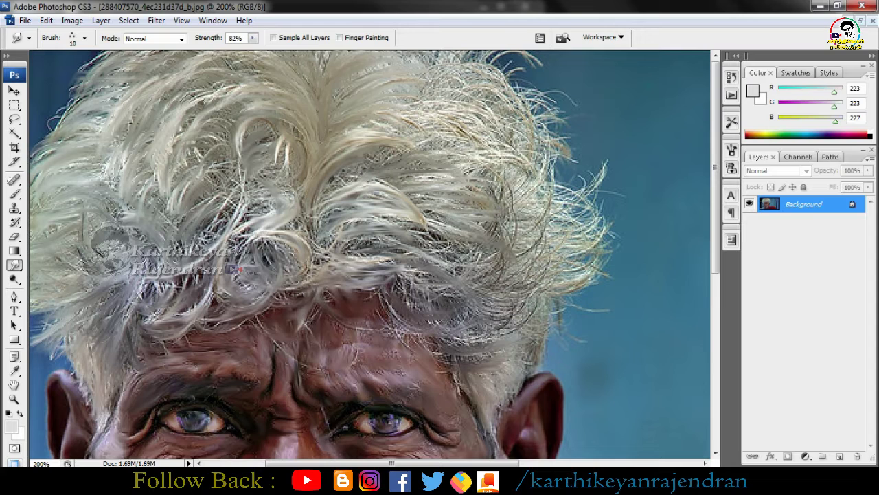
pyautogui.moveTo(422, 303); pyautogui.dragTo(478, 348)
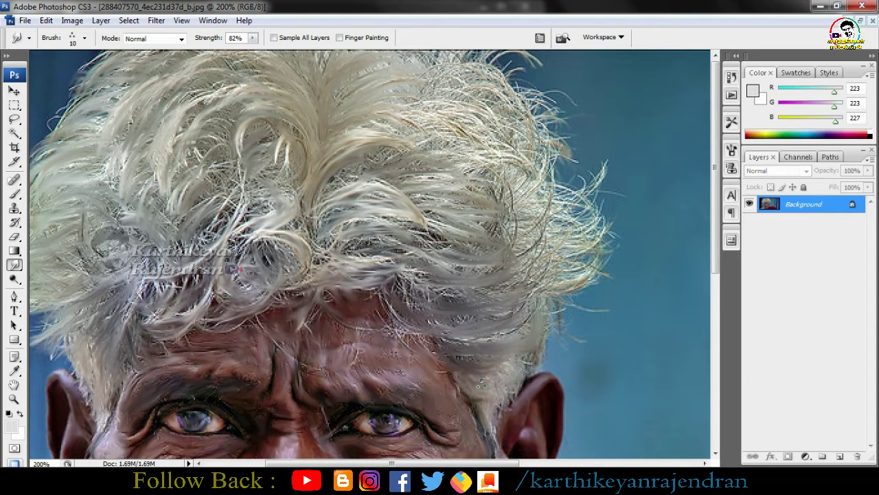
pyautogui.moveTo(353, 242)
pyautogui.mouseDown()
pyautogui.moveTo(414, 198)
pyautogui.moveTo(397, 127)
pyautogui.moveTo(508, 159)
pyautogui.mouseUp()
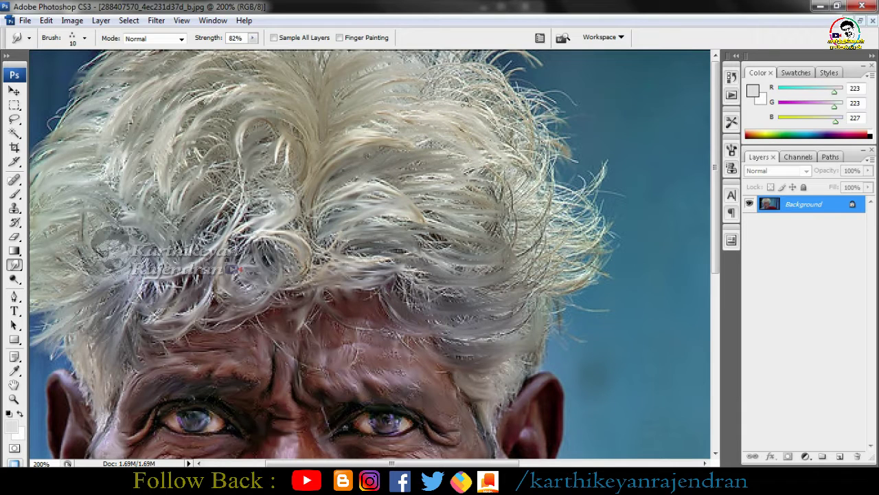
pyautogui.moveTo(462, 100); pyautogui.dragTo(529, 125)
pyautogui.moveTo(448, 64)
pyautogui.mouseDown()
pyautogui.moveTo(522, 161)
pyautogui.moveTo(509, 199)
pyautogui.moveTo(567, 218)
pyautogui.moveTo(530, 249)
pyautogui.moveTo(575, 267)
pyautogui.mouseUp()
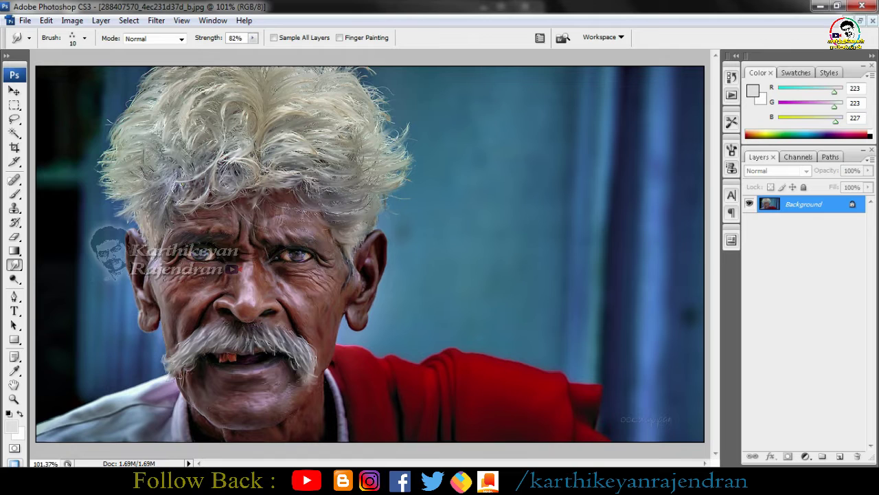
# Smudge the blue background on both sides of the man with a soft round 90 px brush at 82% strength.
pyautogui.rightClick(261, 145)
pyautogui.scroll(1, 340, 268)
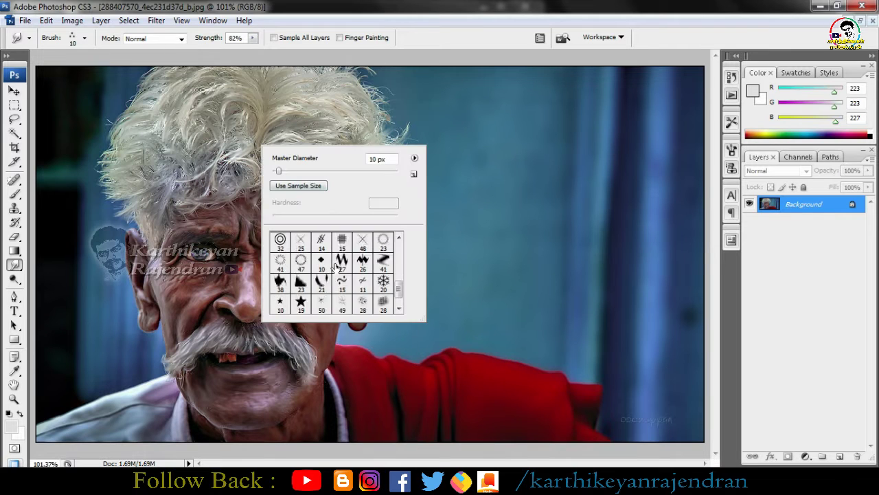
pyautogui.scroll(-2, 339, 268)
pyautogui.click(182, 125)
pyautogui.rightClick(501, 220)
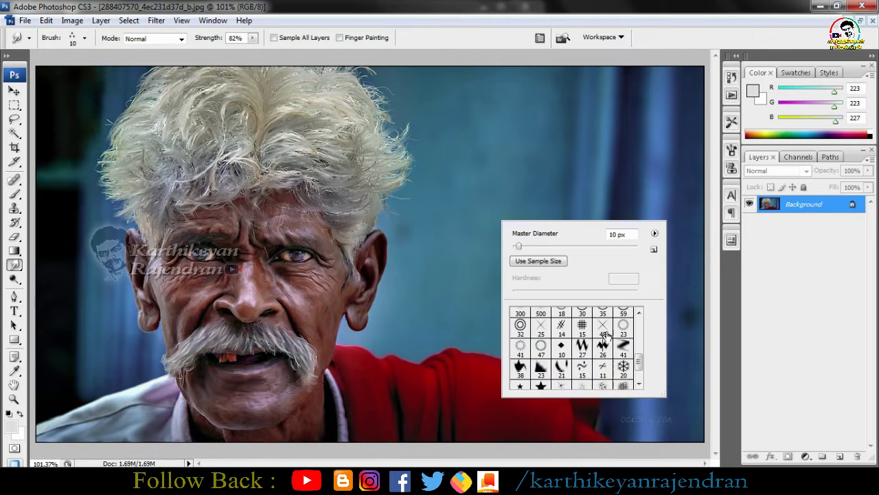
pyautogui.moveTo(639, 373)
pyautogui.mouseDown()
pyautogui.moveTo(640, 325)
pyautogui.moveTo(640, 337)
pyautogui.mouseUp()
pyautogui.click(630, 382)
pyautogui.click(478, 272)
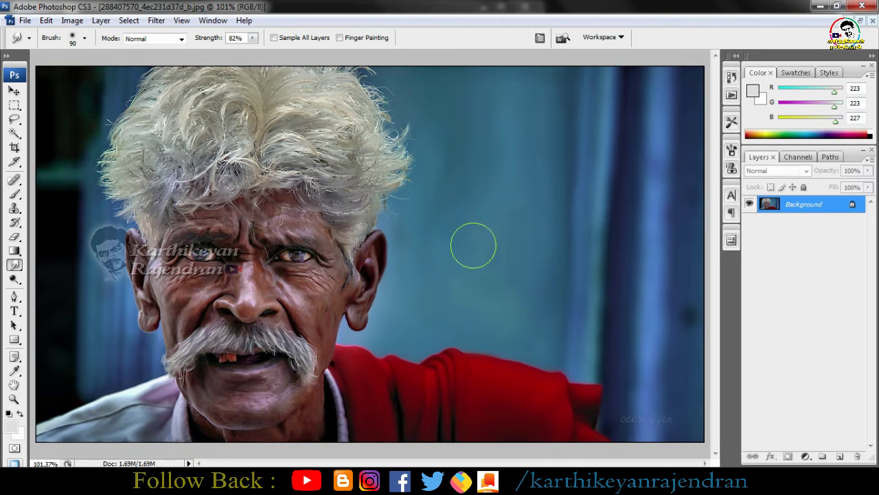
pyautogui.moveTo(569, 149)
pyautogui.mouseDown()
pyautogui.moveTo(603, 323)
pyautogui.moveTo(631, 347)
pyautogui.moveTo(639, 411)
pyautogui.moveTo(688, 449)
pyautogui.moveTo(683, 258)
pyautogui.moveTo(680, 266)
pyautogui.moveTo(617, 129)
pyautogui.moveTo(608, 142)
pyautogui.moveTo(569, 107)
pyautogui.moveTo(436, 171)
pyautogui.moveTo(564, 189)
pyautogui.moveTo(594, 236)
pyautogui.moveTo(533, 224)
pyautogui.moveTo(509, 332)
pyautogui.moveTo(439, 199)
pyautogui.mouseUp()
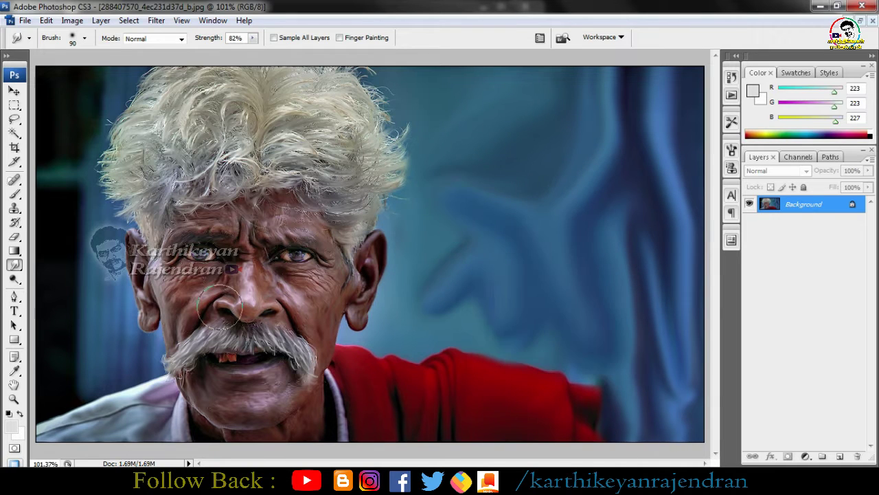
pyautogui.moveTo(75, 295)
pyautogui.mouseDown()
pyautogui.moveTo(67, 218)
pyautogui.moveTo(101, 91)
pyautogui.moveTo(33, 199)
pyautogui.moveTo(101, 286)
pyautogui.moveTo(111, 355)
pyautogui.moveTo(73, 308)
pyautogui.mouseUp()
# Smudge diagonal streaks into the background right of the man with a zigzag brush tip enlarged to 45 px.
pyautogui.rightClick(523, 162)
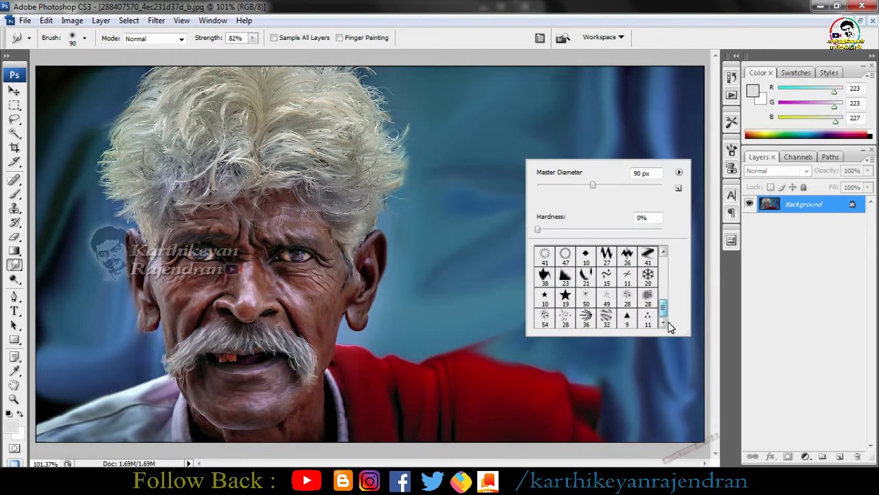
pyautogui.doubleClick(627, 254)
pyautogui.press(']')
pyautogui.press(']')
pyautogui.press(']')
pyautogui.press(']')
pyautogui.moveTo(437, 265); pyautogui.dragTo(530, 331)
pyautogui.moveTo(457, 196); pyautogui.dragTo(599, 298)
pyautogui.moveTo(474, 172); pyautogui.dragTo(576, 221)
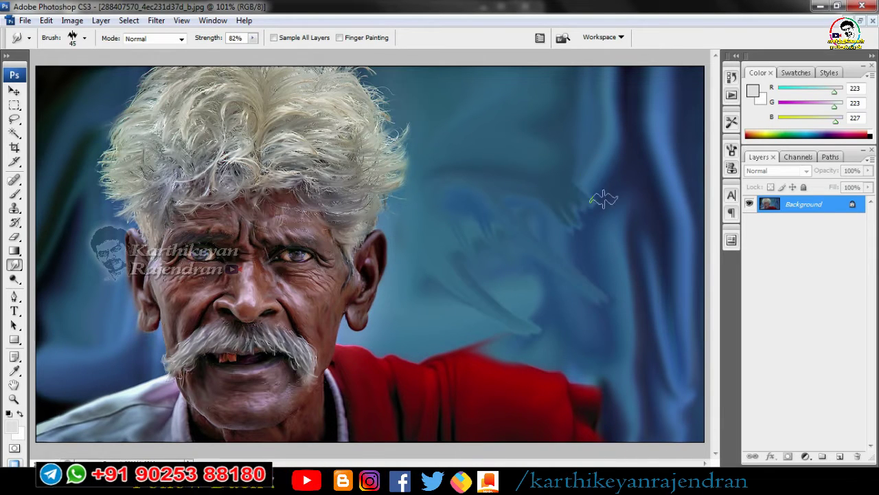
# Switch to the Brush tool and set the foreground colour to black.
pyautogui.press('b')
pyautogui.click(10, 427)
pyautogui.moveTo(392, 346); pyautogui.dragTo(450, 412)
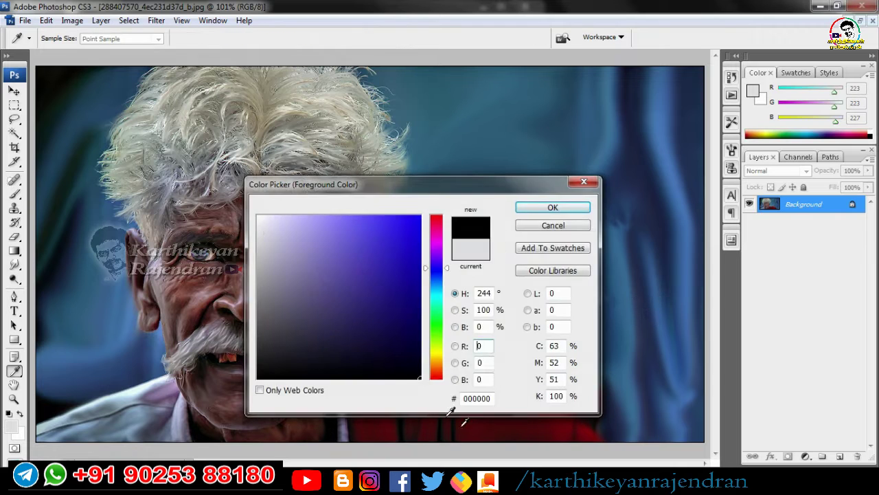
pyautogui.press('Return')
# Paint black along the background's upper and right edges with the soft 65 px brush tip enlarged to 125 px.
pyautogui.rightClick(260, 168)
pyautogui.moveTo(397, 316)
pyautogui.mouseDown()
pyautogui.moveTo(401, 281)
pyautogui.moveTo(400, 291)
pyautogui.mouseUp()
pyautogui.click(361, 311)
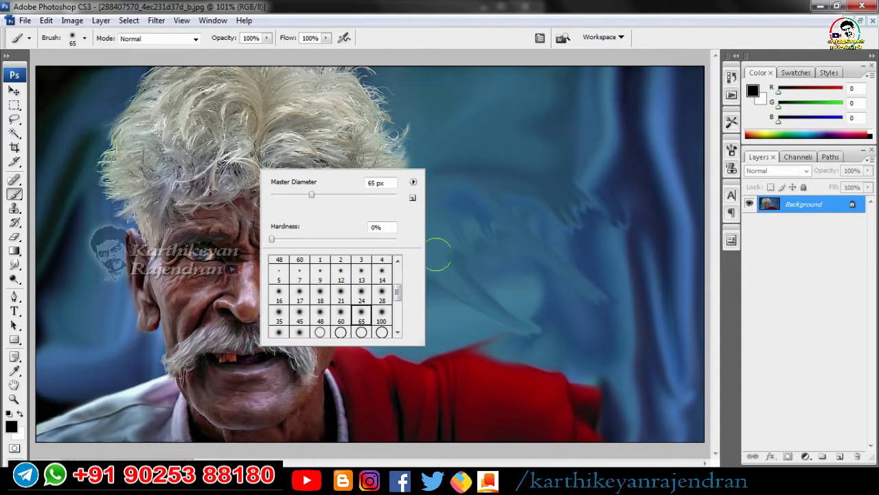
pyautogui.press('Return')
pyautogui.press(']')
pyautogui.press(']')
pyautogui.press(']')
pyautogui.press(']')
pyautogui.press(']')
pyautogui.click(451, 258)
pyautogui.moveTo(432, 73)
pyautogui.mouseDown()
pyautogui.moveTo(535, 83)
pyautogui.moveTo(682, 134)
pyautogui.moveTo(680, 433)
pyautogui.mouseUp()
# Darken the middle, left and lower right background with black at 42% brush opacity.
pyautogui.moveTo(267, 37); pyautogui.dragTo(229, 50)
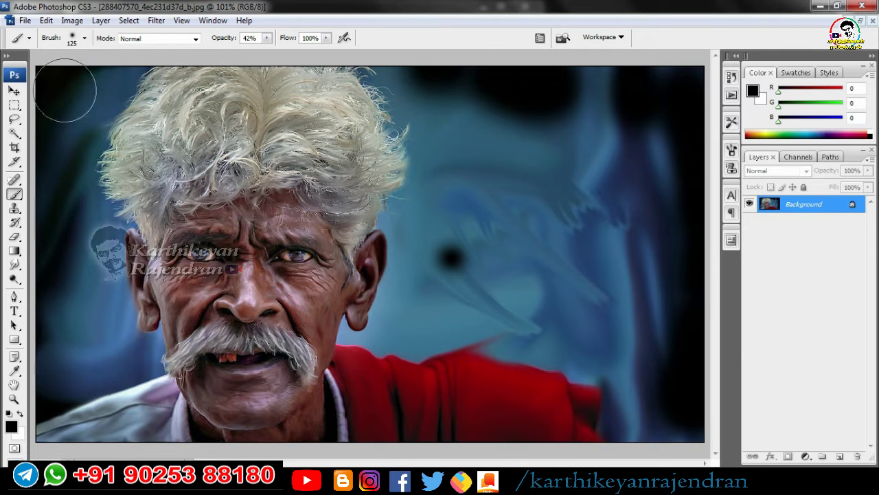
pyautogui.click(475, 248)
pyautogui.moveTo(475, 247)
pyautogui.mouseDown()
pyautogui.moveTo(555, 329)
pyautogui.moveTo(632, 351)
pyautogui.moveTo(647, 410)
pyautogui.mouseUp()
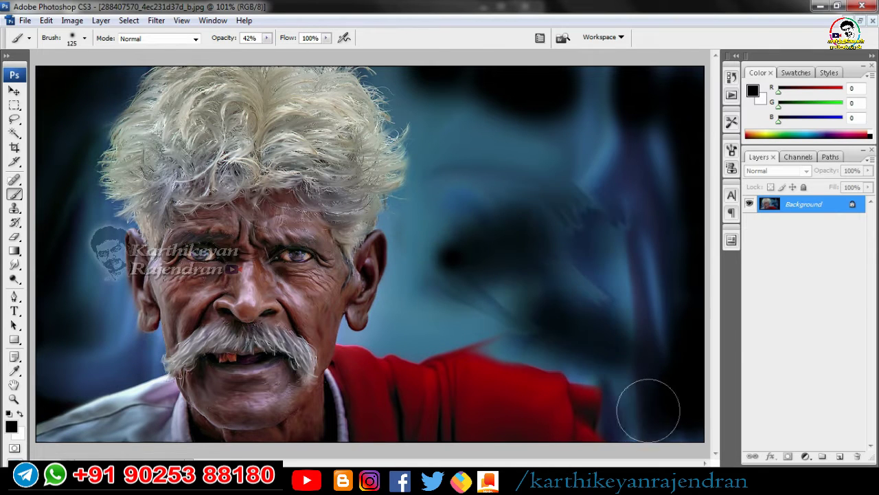
pyautogui.moveTo(644, 149)
pyautogui.mouseDown()
pyautogui.moveTo(628, 97)
pyautogui.moveTo(680, 203)
pyautogui.mouseUp()
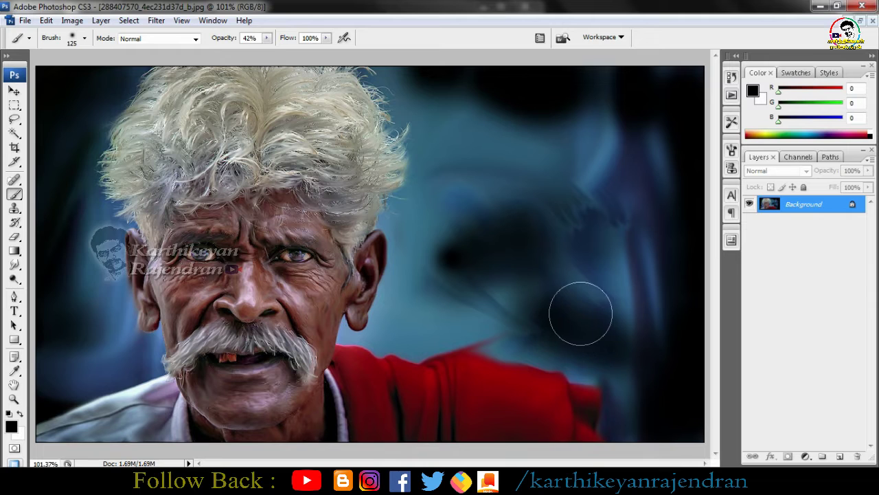
# Duplicate the Background layer as a new layer named d.
pyautogui.press('l')
pyautogui.hotkey('ctrl', 'j')
pyautogui.press('z')
pyautogui.moveTo(86, 147); pyautogui.dragTo(394, 454)
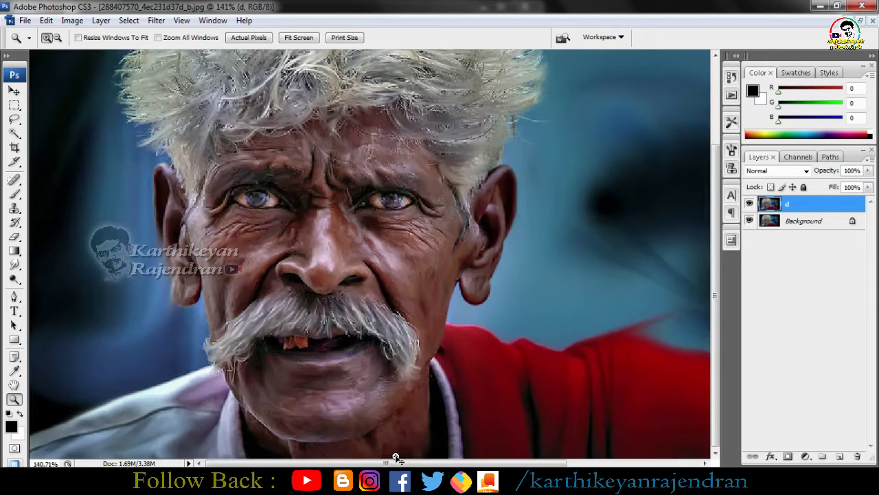
pyautogui.hotkey('ctrl', '0')
# Paint the top and sides of the hair on layer d red-orange, RGB 190, 50, 13, with the soft 125 px brush.
pyautogui.press('b')
pyautogui.click(11, 426)
pyautogui.click(435, 369)
pyautogui.click(410, 255)
pyautogui.press('Return')
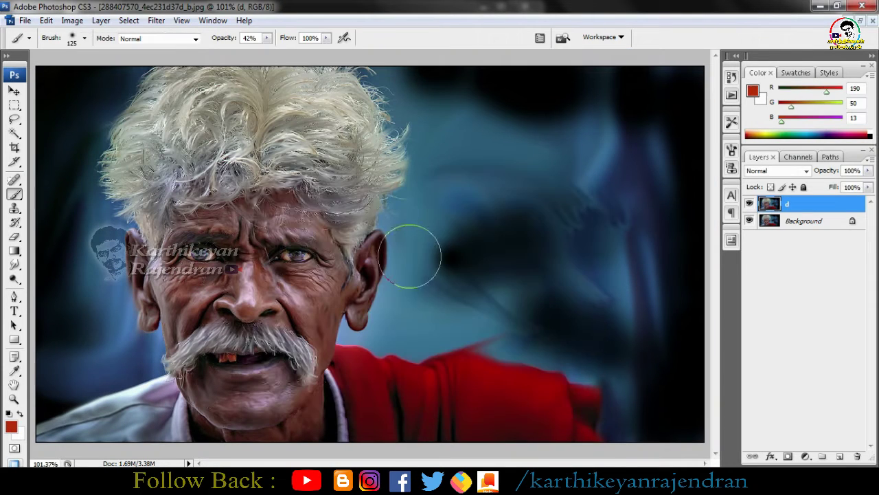
pyautogui.moveTo(286, 79)
pyautogui.mouseDown()
pyautogui.moveTo(337, 97)
pyautogui.moveTo(359, 176)
pyautogui.mouseUp()
pyautogui.moveTo(241, 93); pyautogui.dragTo(145, 125)
pyautogui.moveTo(141, 165)
pyautogui.mouseDown()
pyautogui.moveTo(192, 104)
pyautogui.moveTo(258, 110)
pyautogui.moveTo(264, 162)
pyautogui.mouseUp()
# Paint the centre and lower hair blue, RGB 16, 54, 216, raising brush opacity to 79%, and set layer d's blend mode to Color.
pyautogui.click(11, 426)
pyautogui.moveTo(436, 364); pyautogui.dragTo(436, 272)
pyautogui.click(549, 208)
pyautogui.moveTo(261, 145); pyautogui.dragTo(343, 134)
pyautogui.click(266, 37)
pyautogui.click(292, 51)
pyautogui.moveTo(237, 139); pyautogui.dragTo(206, 155)
pyautogui.click(140, 183)
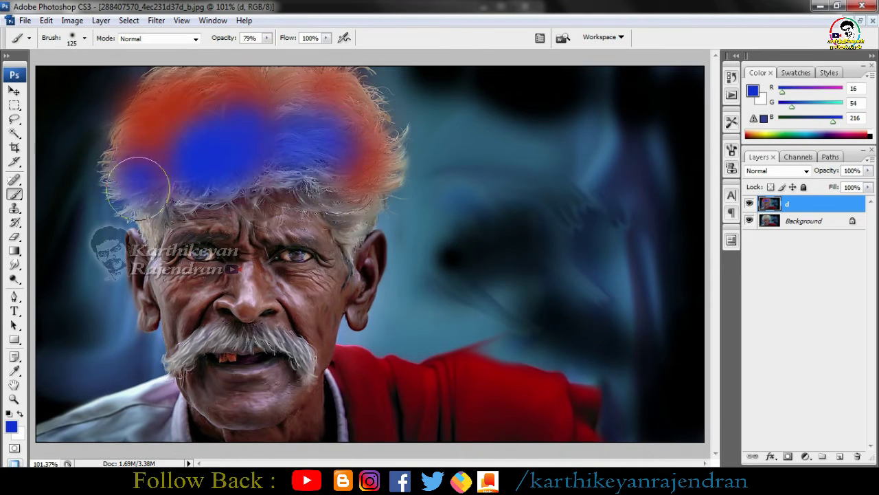
pyautogui.click(274, 124)
pyautogui.click(361, 184)
pyautogui.click(805, 171)
pyautogui.click(789, 470)
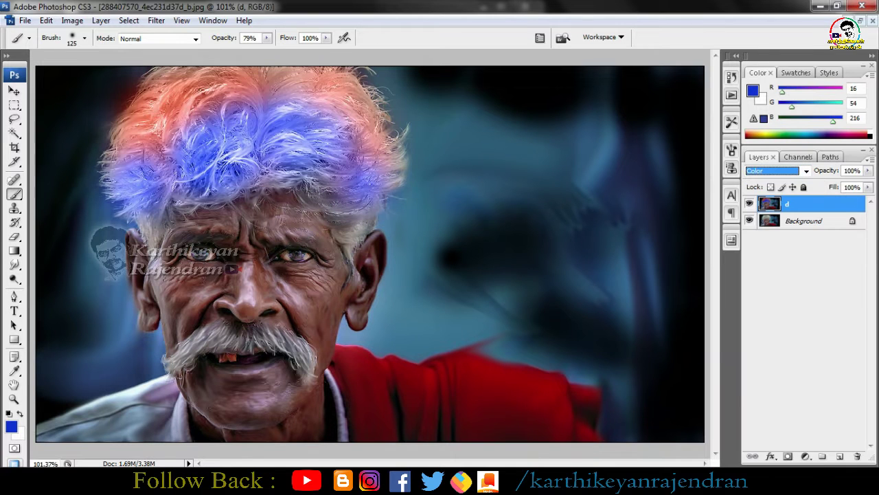
# Duplicate the Background layer again as d and move the copy to the top of the layer stack.
pyautogui.click(822, 221)
pyautogui.press('l')
pyautogui.hotkey('alt', 'l')
pyautogui.write('dd')
pyautogui.press('Return')
pyautogui.press('Return')
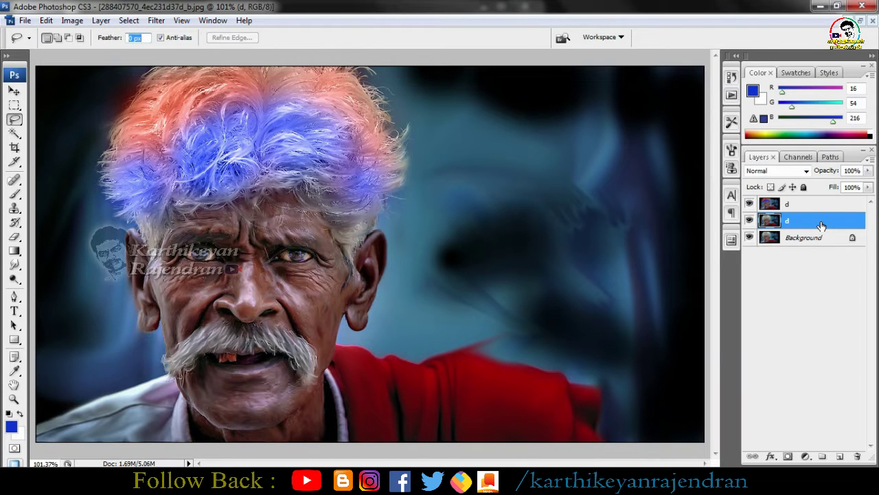
pyautogui.hotkey('ctrl', 'shift', ']')
pyautogui.press('c')
pyautogui.click(419, 195)
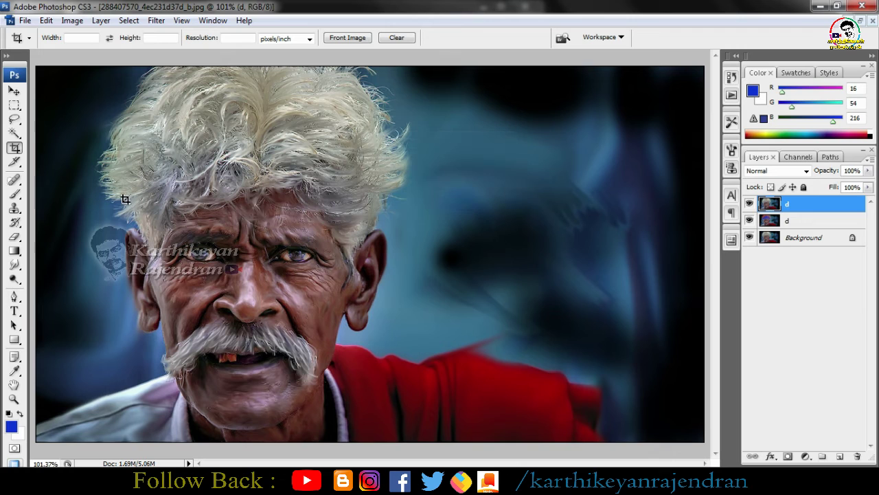
pyautogui.press('r')
pyautogui.rightClick(114, 219)
pyautogui.click(235, 367)
# Paint faint blue on the face's left edge and the moustache with a soft 30 px brush at 13% opacity.
pyautogui.click(14, 193)
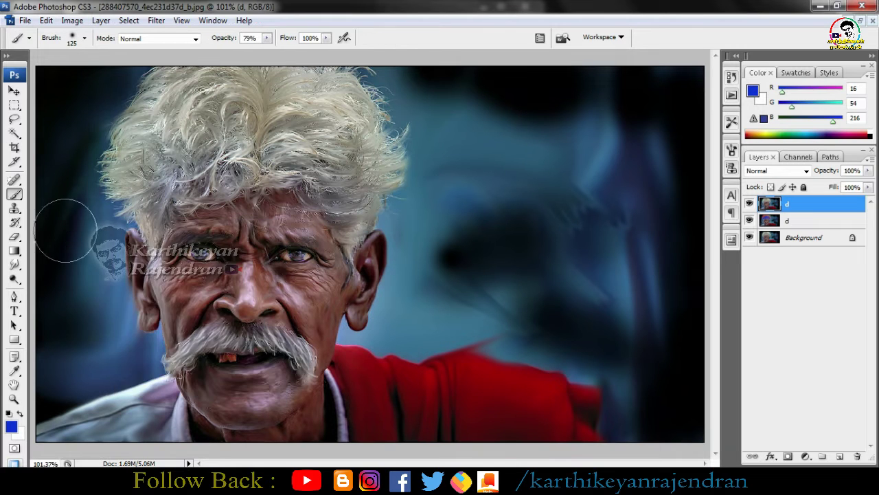
pyautogui.rightClick(73, 229)
pyautogui.click(175, 354)
pyautogui.click(267, 38)
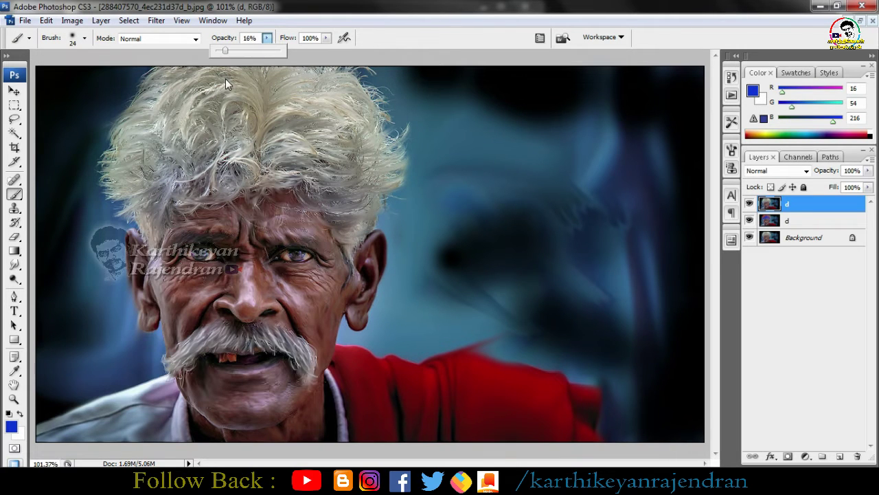
pyautogui.click(165, 291)
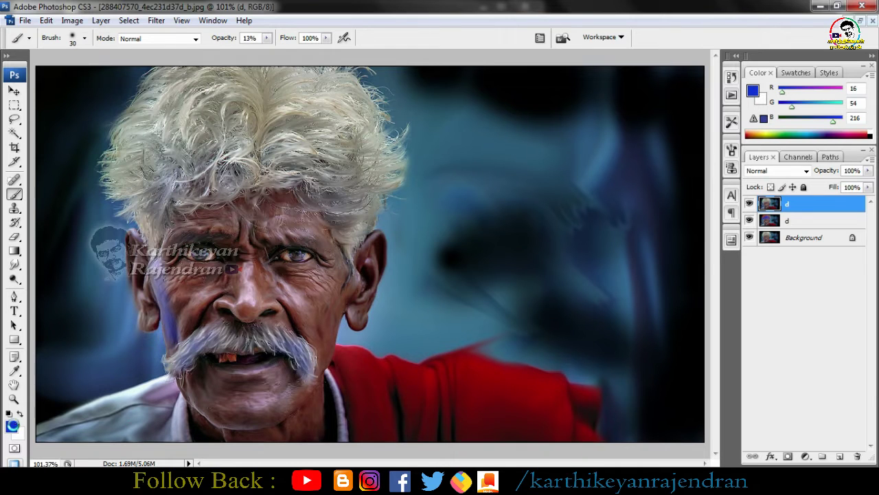
# Tint the forehead, cheeks, moustache centre and chin red, RGB 255, 36, 0, and set the top layer's blend mode to Overlay.
pyautogui.click(12, 425)
pyautogui.click(436, 373)
pyautogui.click(421, 215)
pyautogui.click(553, 206)
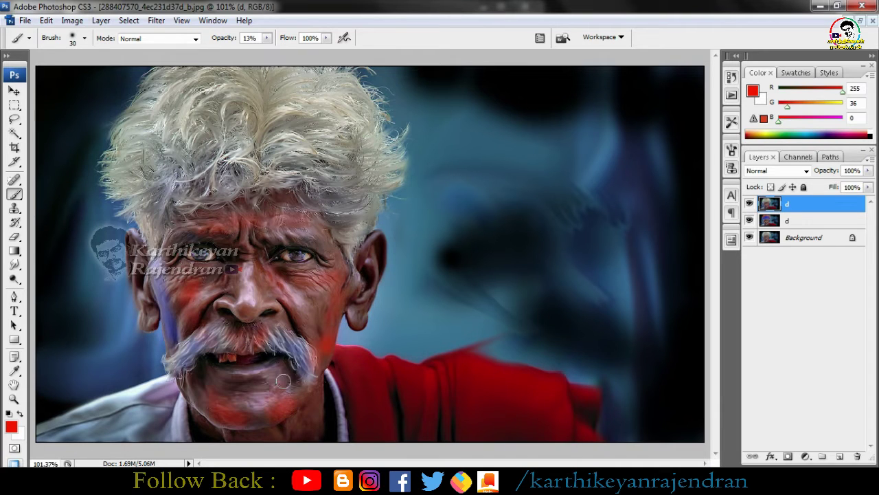
pyautogui.click(779, 170)
pyautogui.click(795, 339)
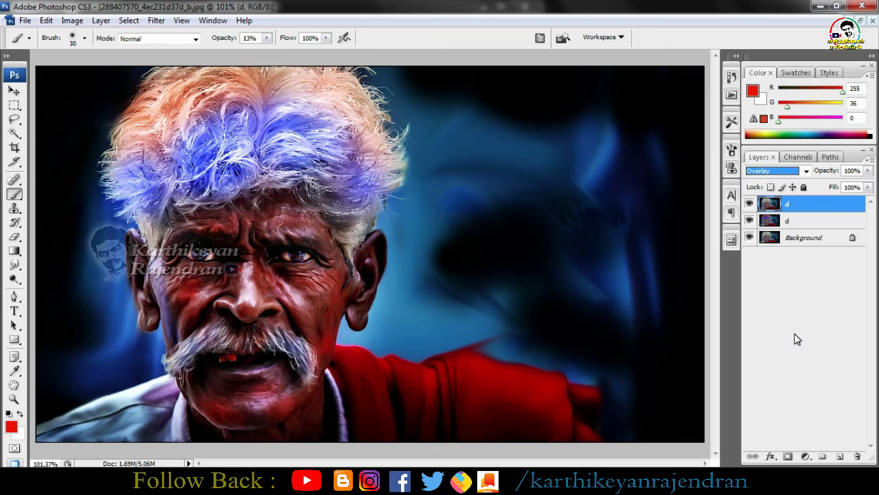
# Cycle the top layer d through the blend modes from Overlay and set it to Color.
pyautogui.press('Down')
pyautogui.press('Down')
pyautogui.press('Down')
pyautogui.press('Down')
pyautogui.press('Down')
pyautogui.press('Down')
pyautogui.press('Down')
pyautogui.press('Down')
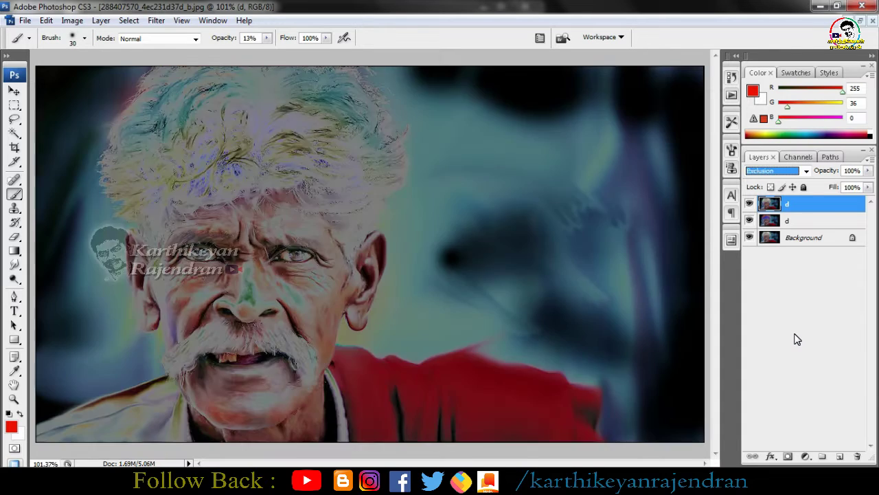
pyautogui.press('Down')
pyautogui.press('Down')
pyautogui.press('Down')
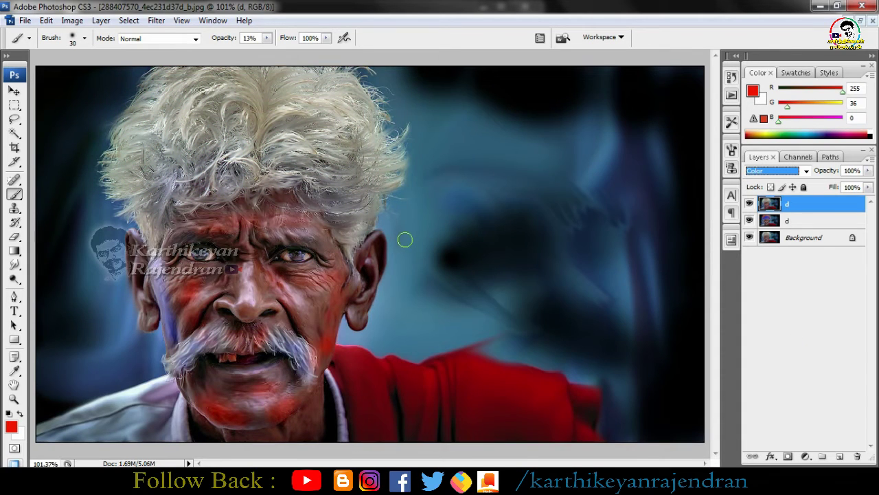
# Reduce the top layer's opacity to 39% in its blending options, keeping the Color blend mode.
pyautogui.hotkey('alt', 'l')
pyautogui.press('y')
pyautogui.press('Return')
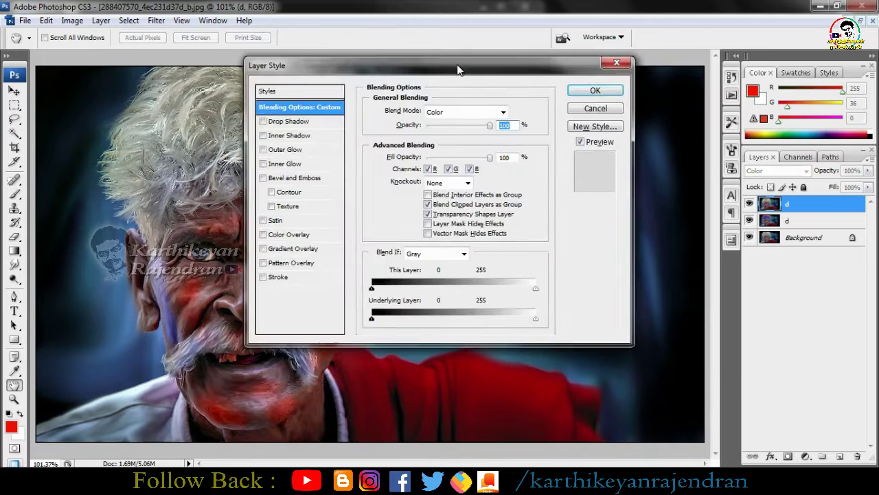
pyautogui.moveTo(458, 68); pyautogui.dragTo(657, 96)
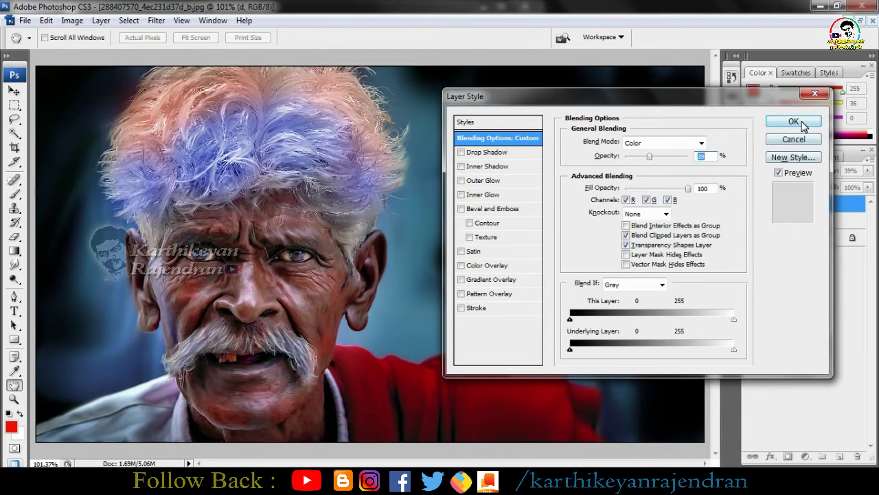
pyautogui.click(793, 121)
# Save the painting to the Desktop as a JPEG copy named 10000.jpg.
pyautogui.hotkey('ctrl', 'shift', 's')
pyautogui.write('10000')
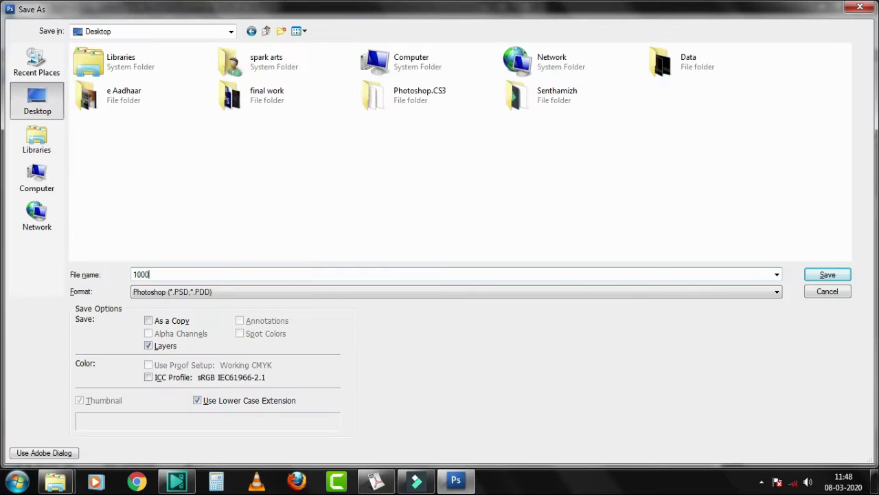
pyautogui.hotkey('shift', 'Tab')
pyautogui.hotkey('shift', 'Tab')
pyautogui.press('j')
pyautogui.press('Return')
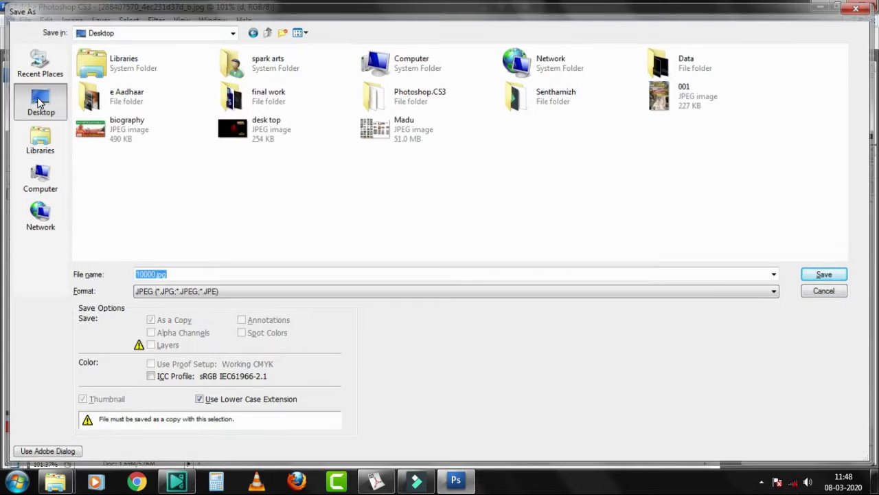